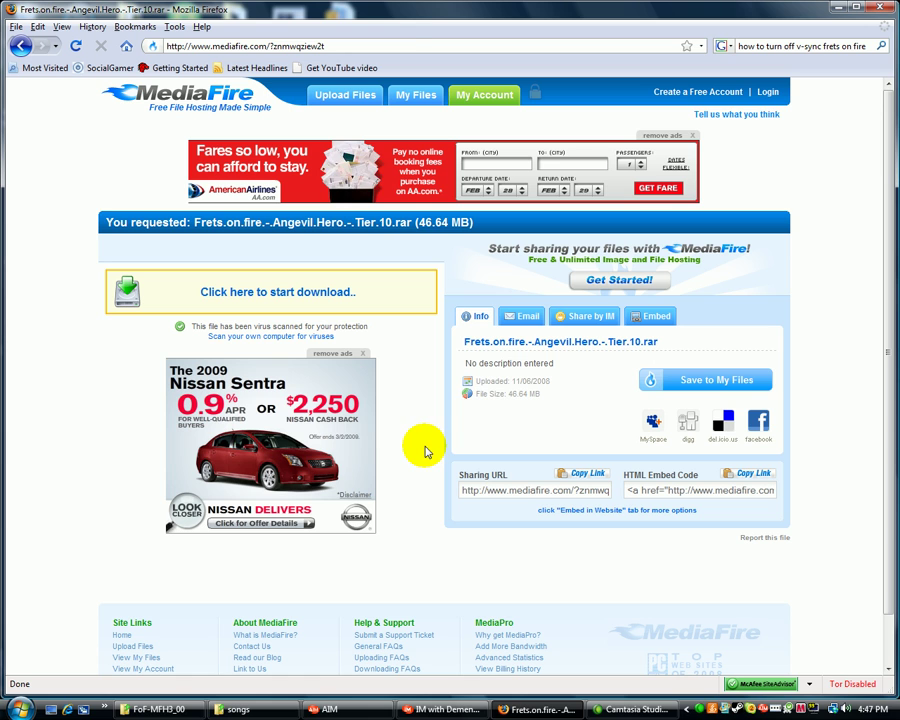
Reopen the Alarian Mod wiki page from history, then go to the Frets On Fire Wiki home page
{"action": "left_click", "coordinate": [385, 45]}
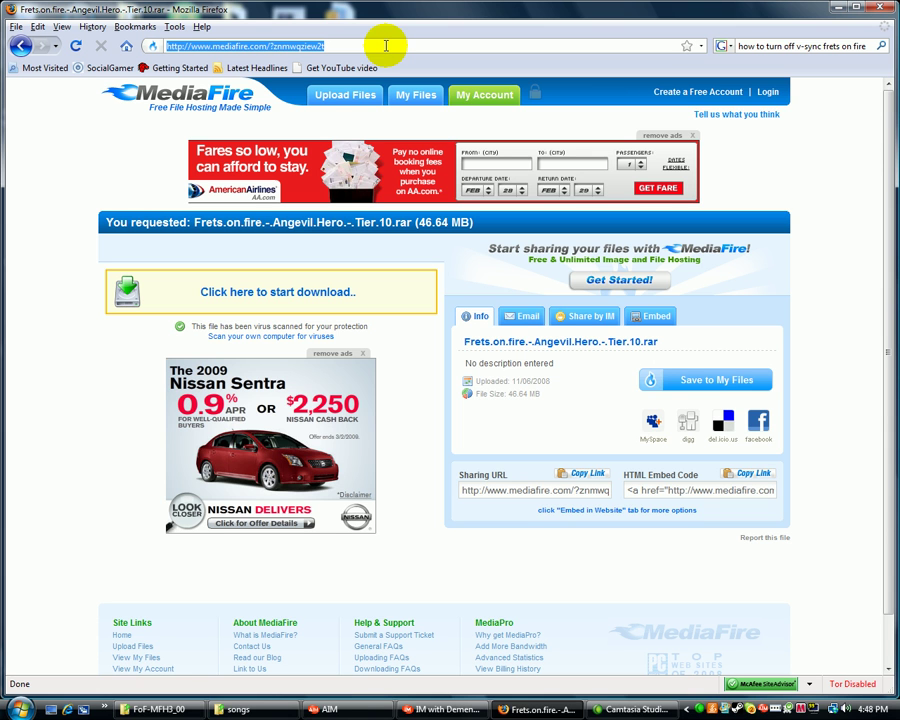
{"action": "key", "text": "ctrl+h"}
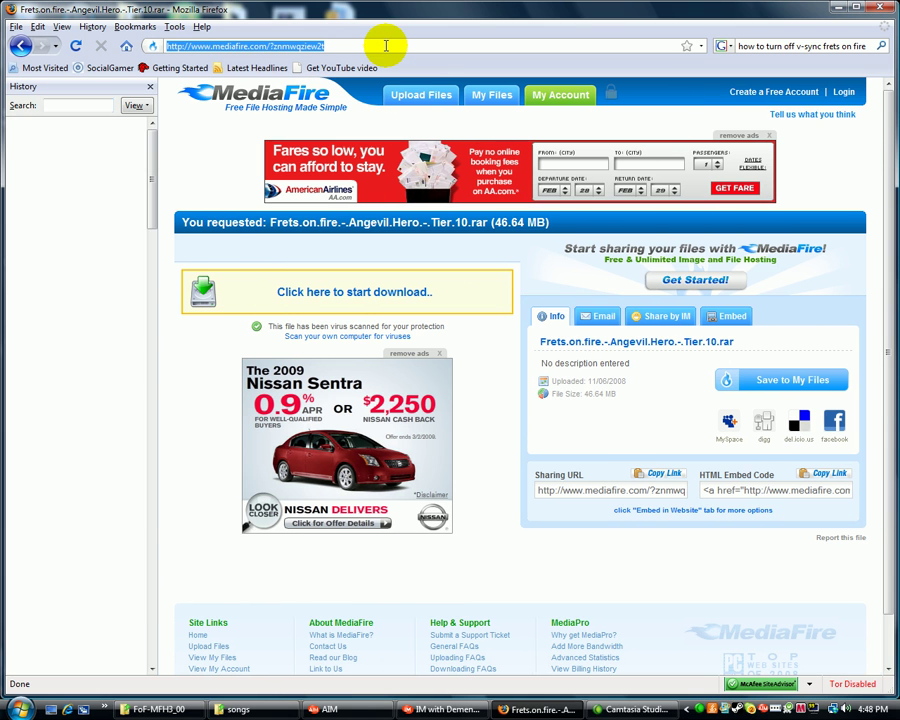
{"action": "scroll", "coordinate": [80, 450], "scroll_direction": "down", "scroll_amount": 7}
{"action": "scroll", "coordinate": [87, 474], "scroll_direction": "down", "scroll_amount": 6}
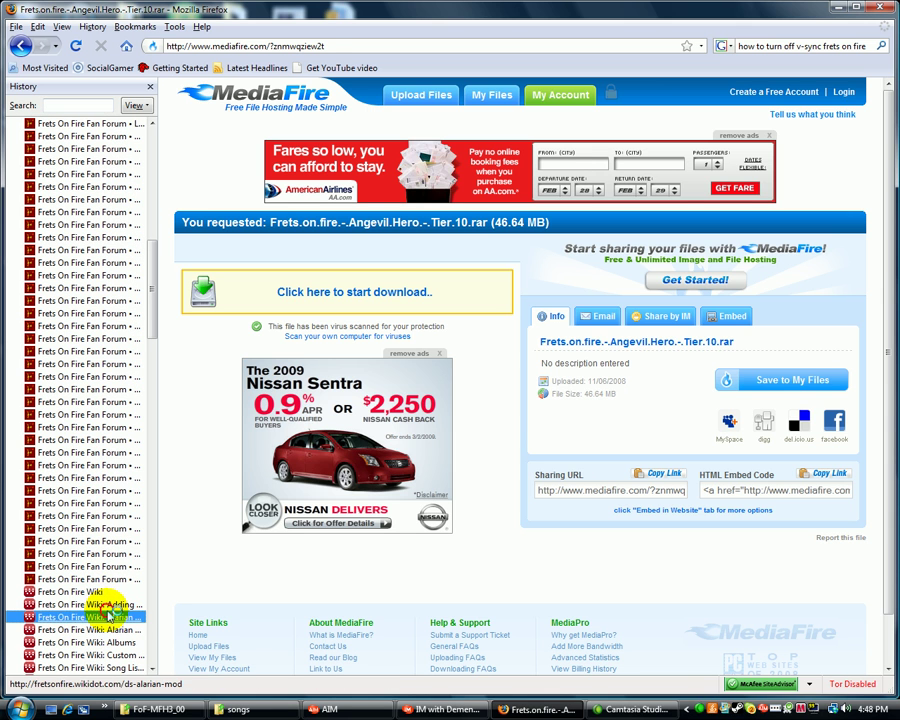
{"action": "left_click", "coordinate": [112, 617]}
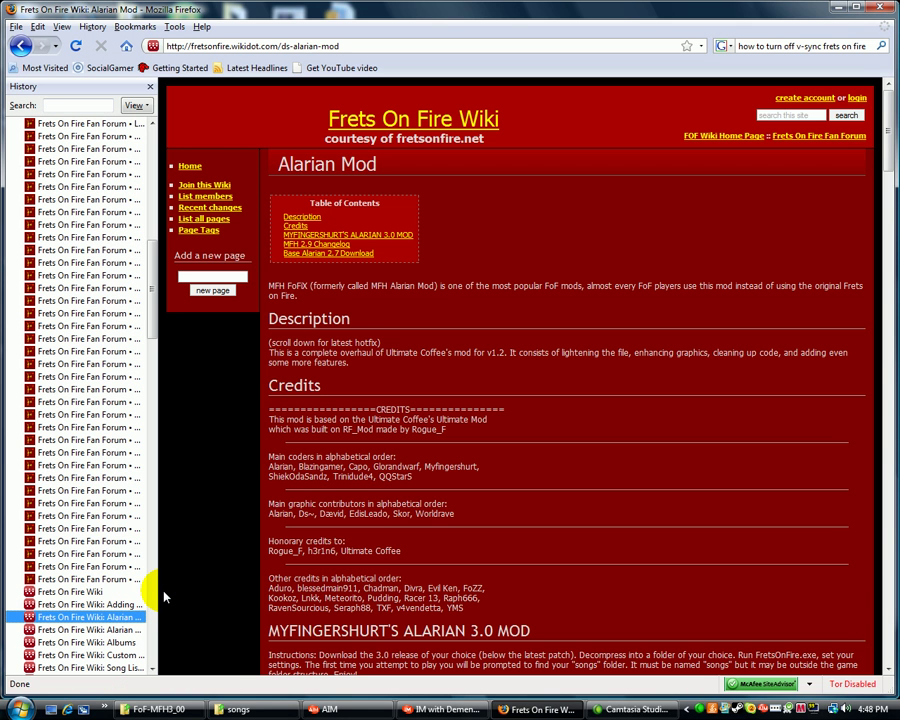
{"action": "left_click", "coordinate": [190, 167]}
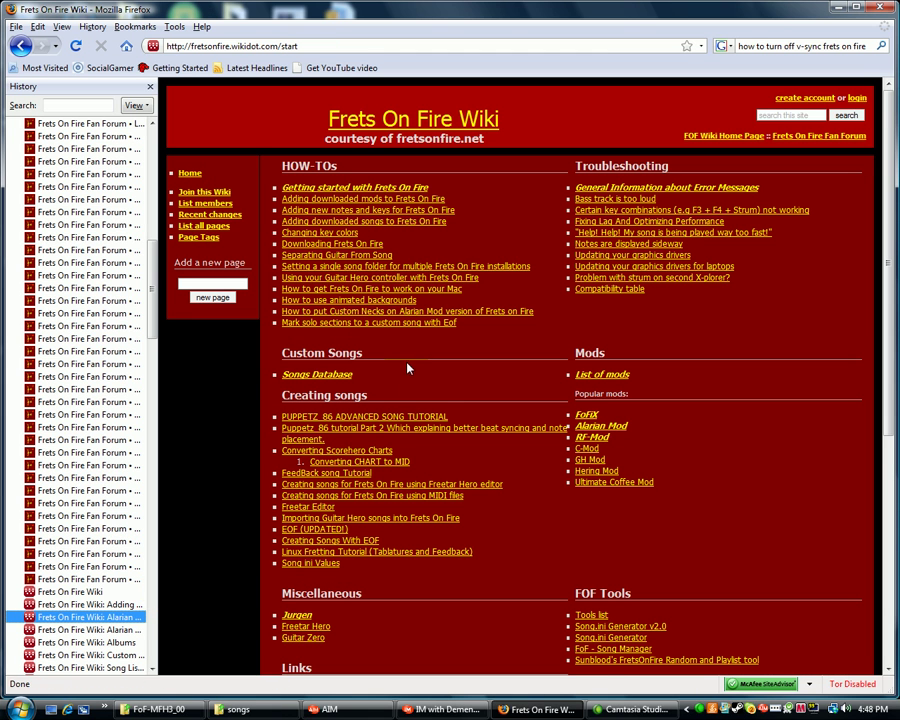
{"action": "left_click", "coordinate": [150, 87]}
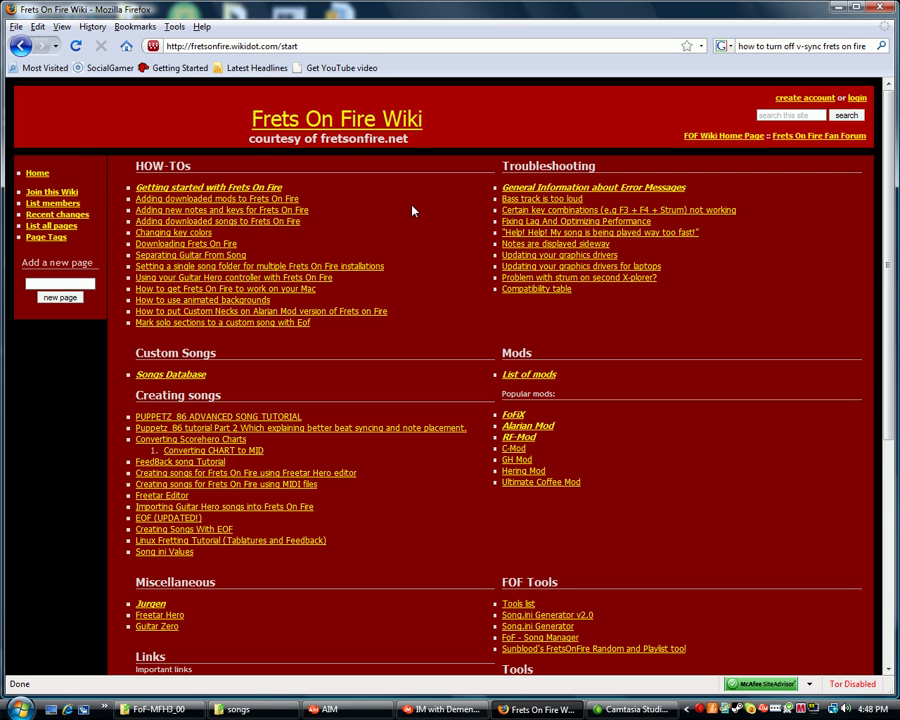
Minimize Firefox and open the FoF-MFH3_00 folder in Documents, moving its window into place
{"action": "left_click", "coordinate": [835, 8]}
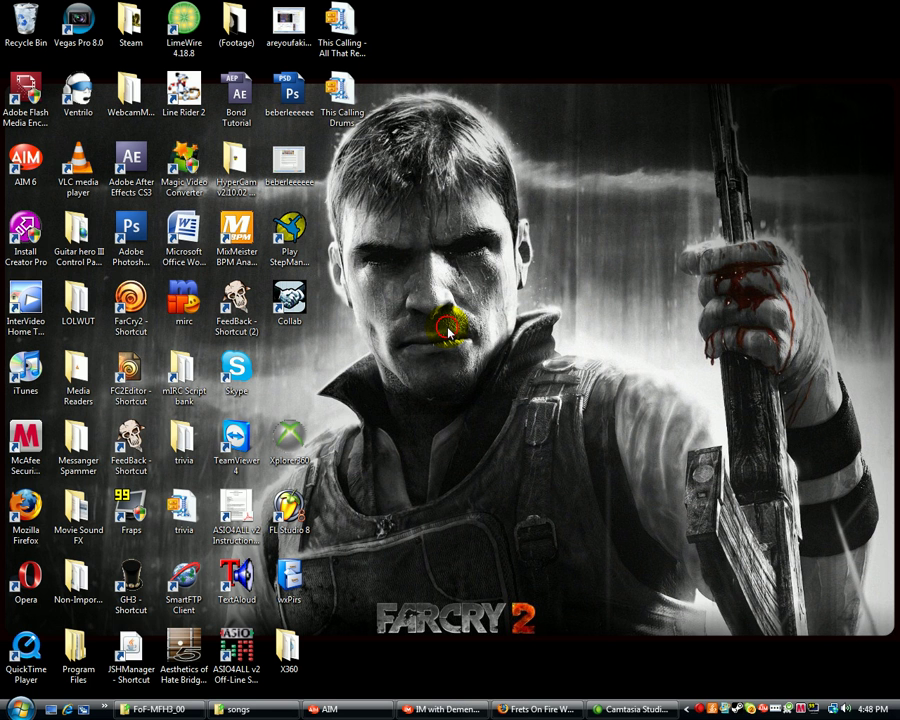
{"action": "key", "text": "super"}
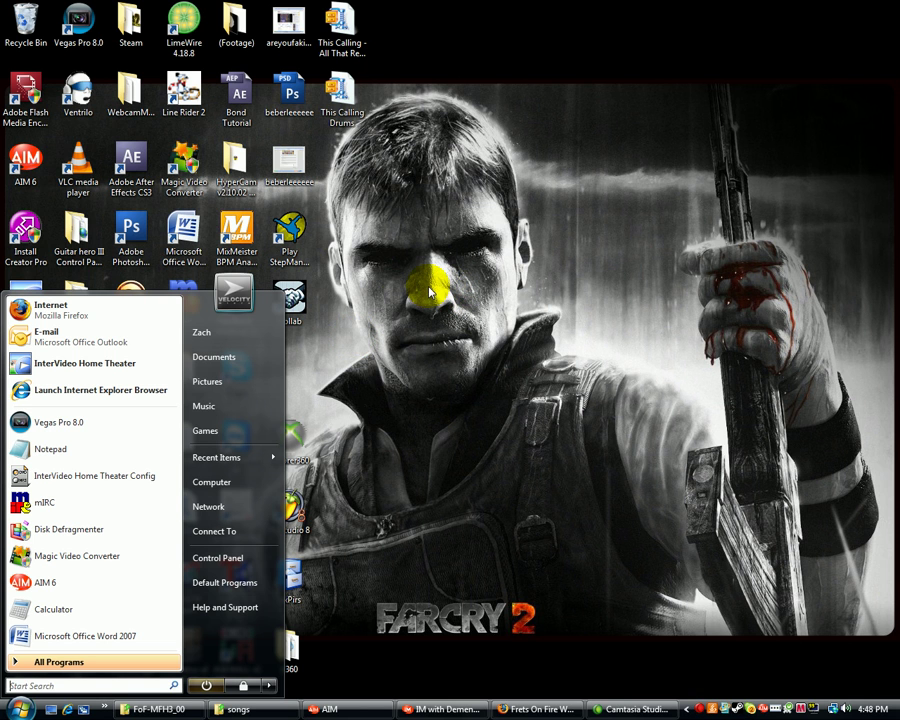
{"action": "left_click", "coordinate": [252, 359]}
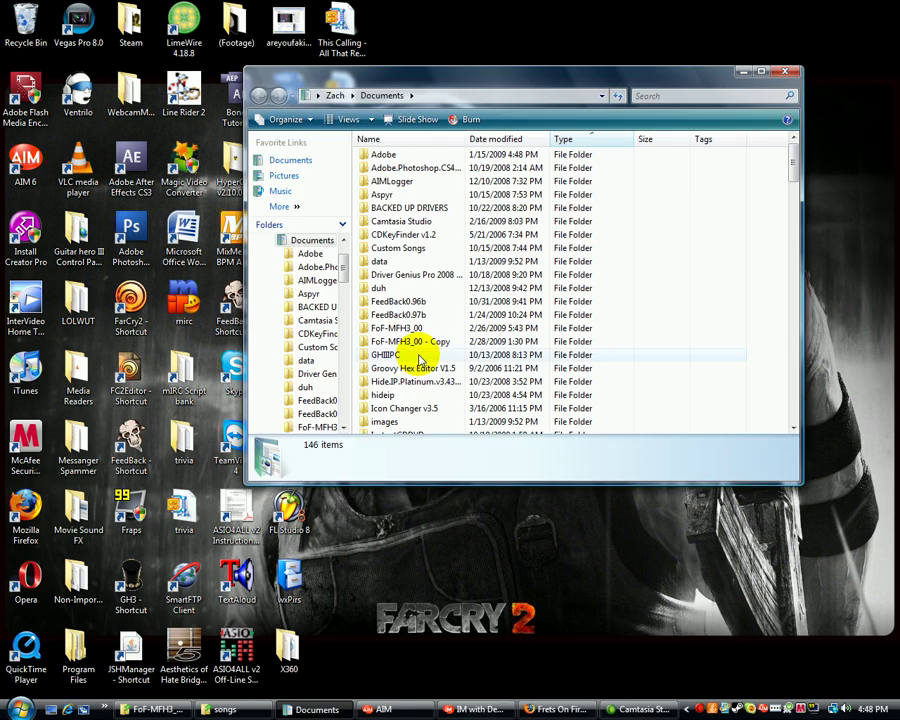
{"action": "double_click", "coordinate": [417, 333]}
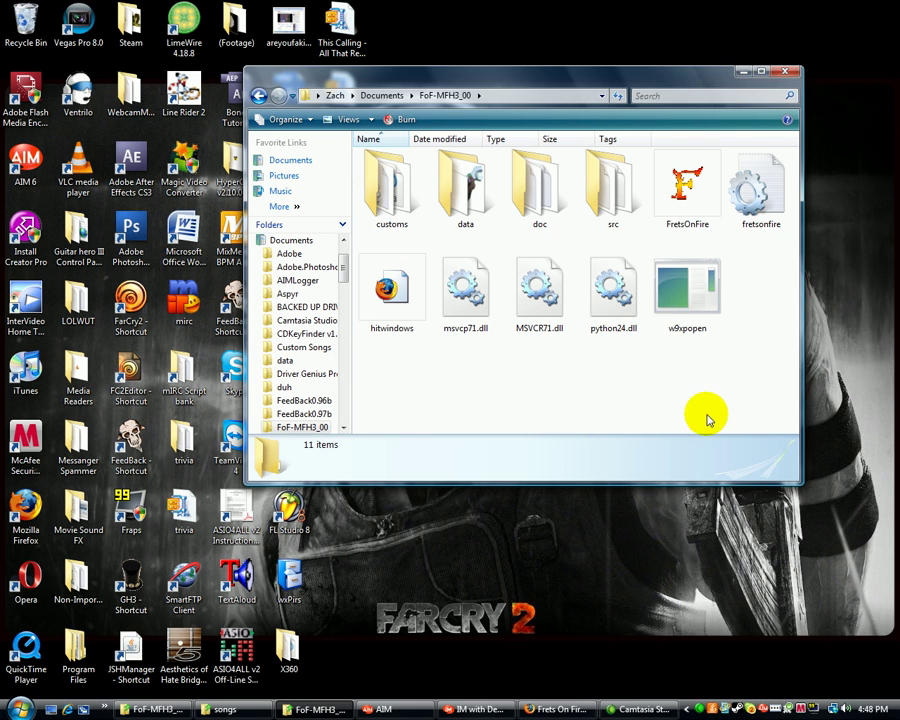
{"action": "left_click", "coordinate": [706, 708]}
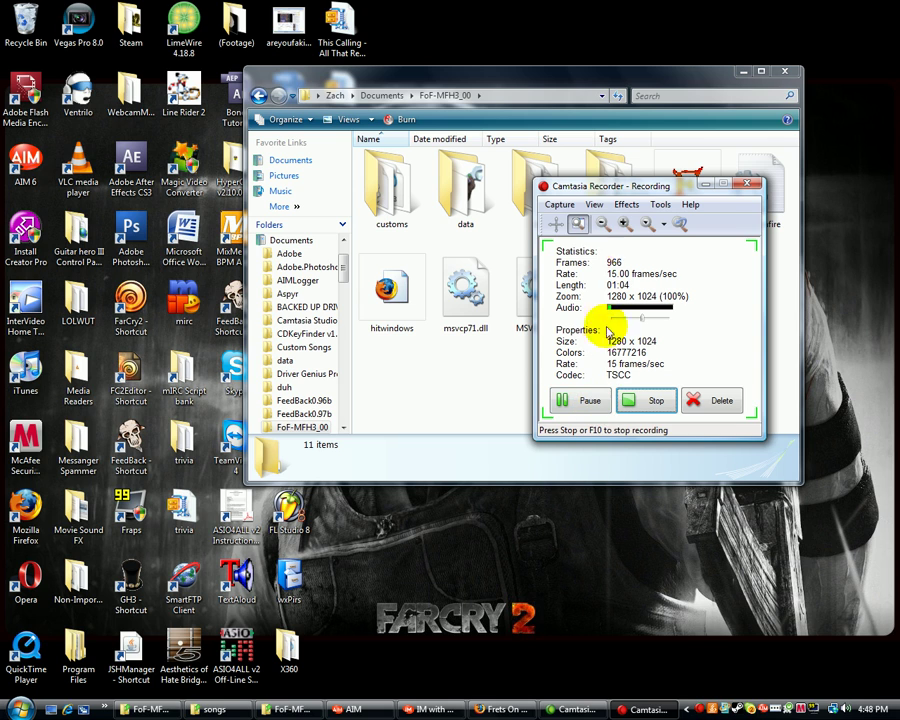
{"action": "left_click", "coordinate": [623, 224]}
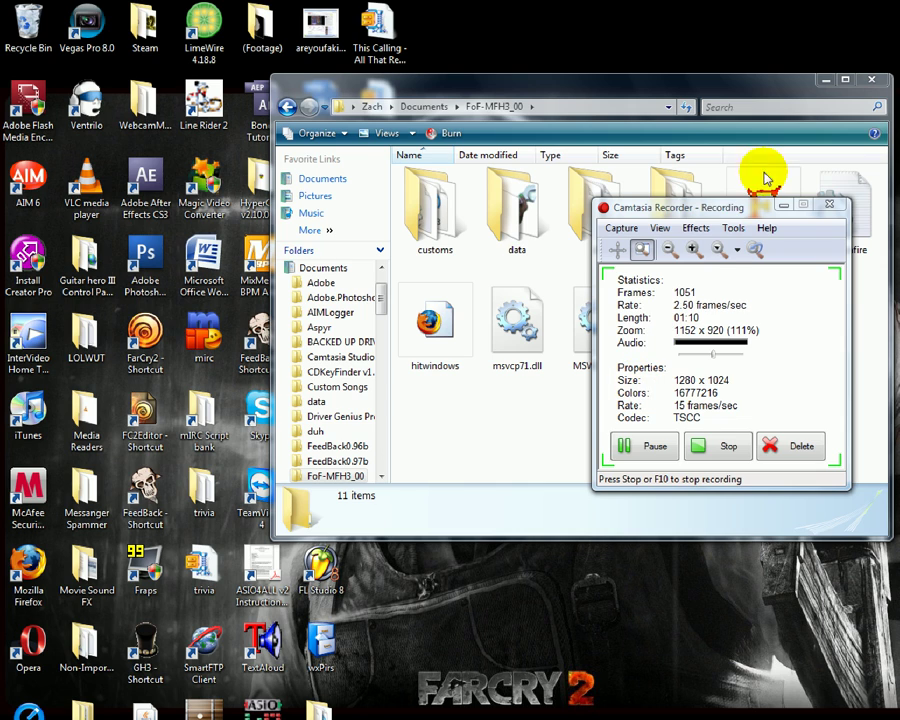
{"action": "left_click", "coordinate": [697, 250]}
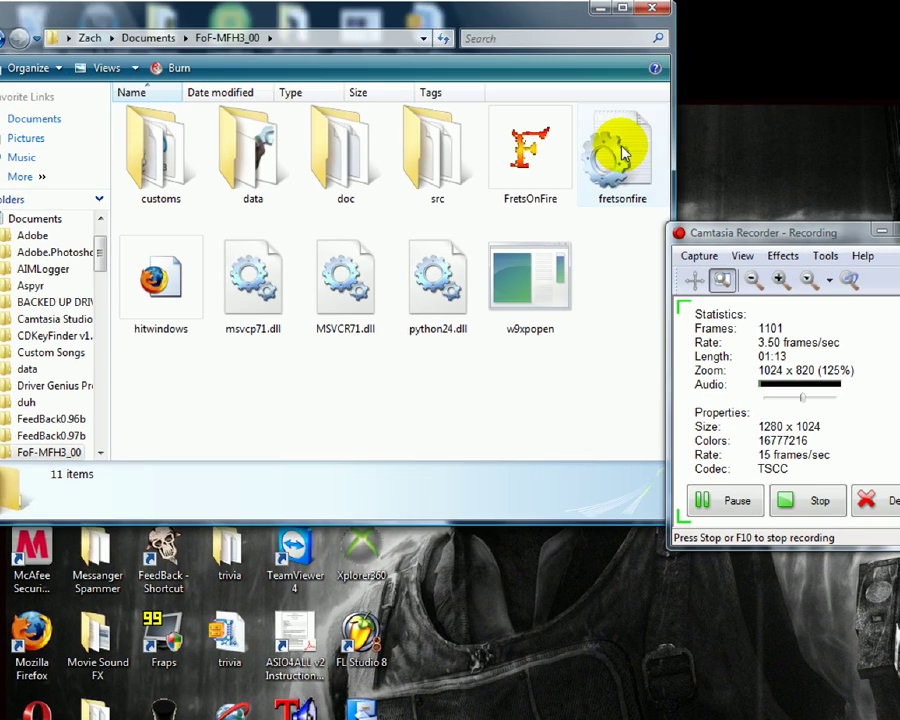
{"action": "left_click_drag", "start_coordinate": [482, 48], "coordinate": [578, 153]}
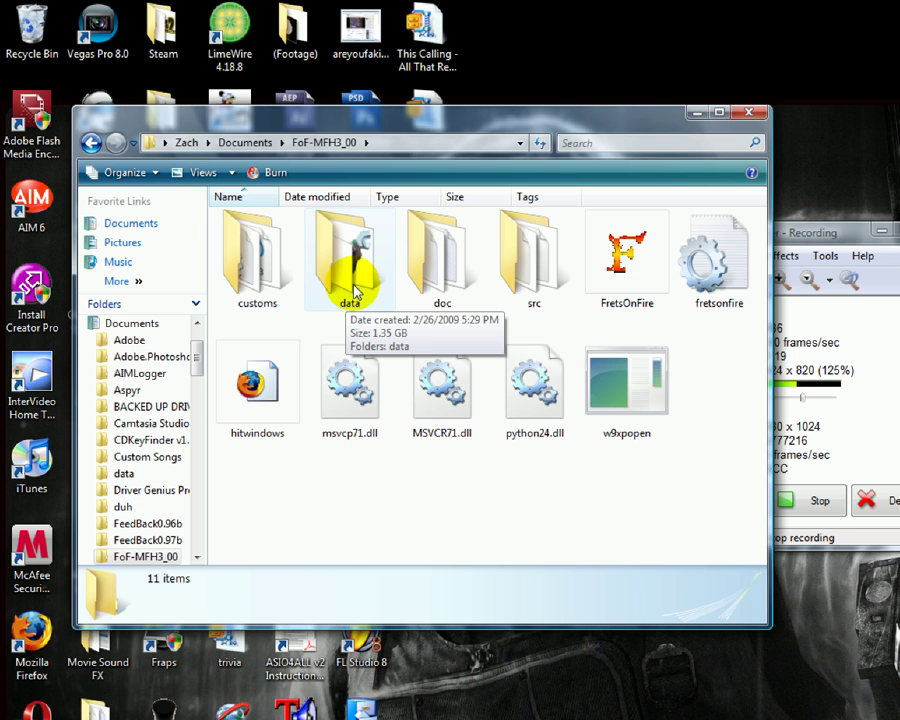
Browse into data\songs, check the John 5 - Black Widow of La Port folder, and return to the list
{"action": "double_click", "coordinate": [350, 268]}
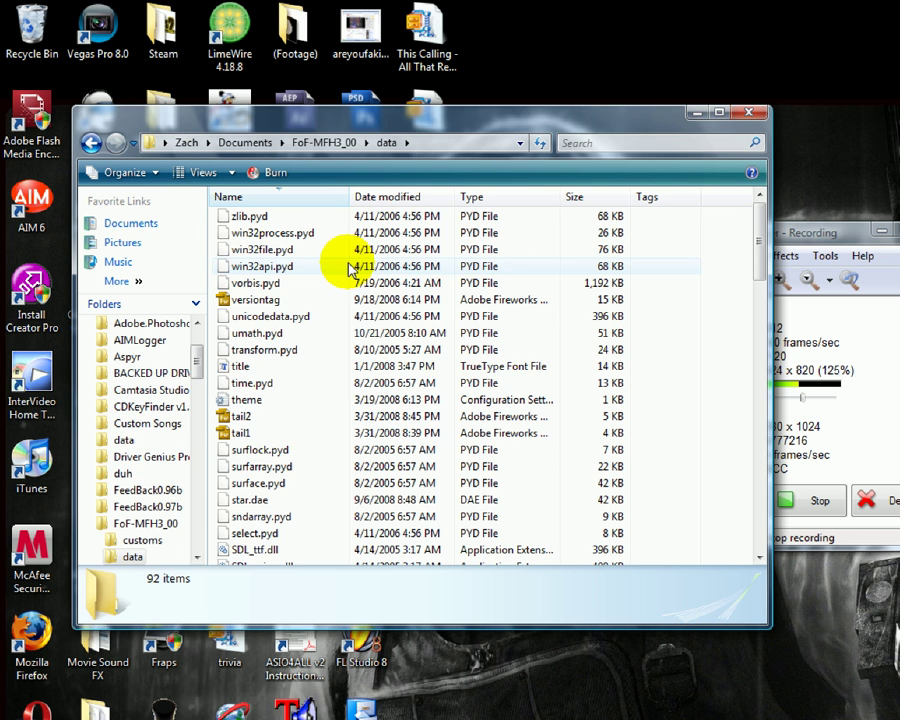
{"action": "scroll", "coordinate": [355, 380], "scroll_direction": "down", "scroll_amount": 10}
{"action": "scroll", "coordinate": [348, 453], "scroll_direction": "down", "scroll_amount": 12}
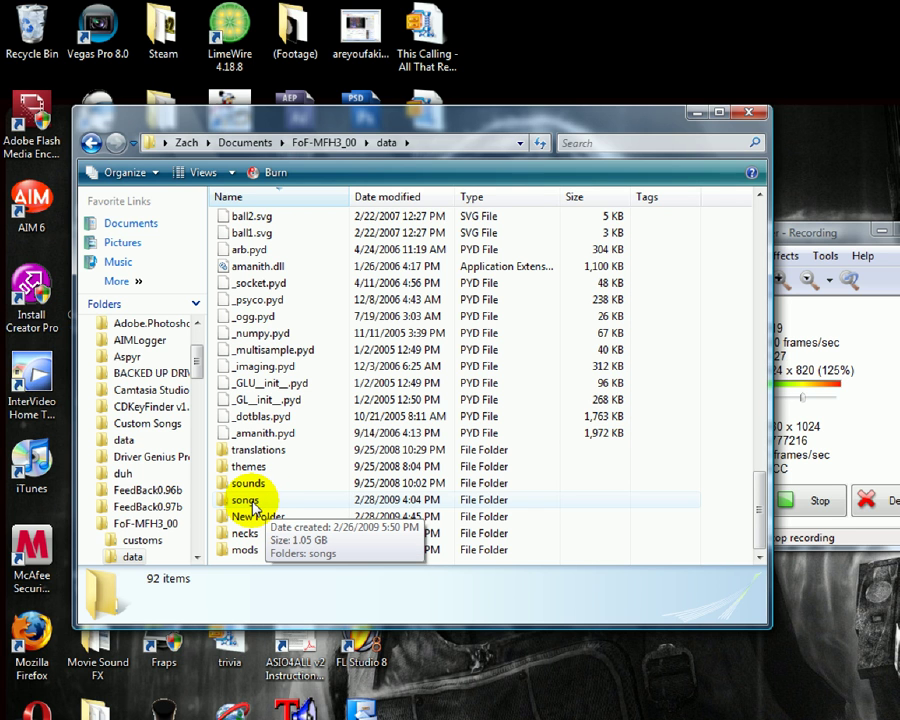
{"action": "double_click", "coordinate": [253, 505]}
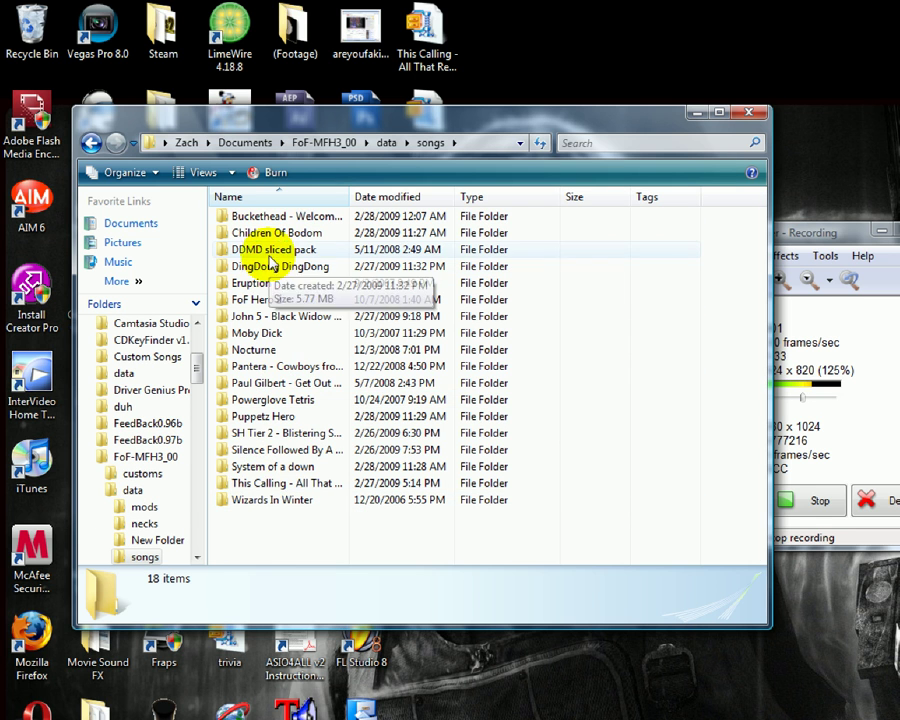
{"action": "double_click", "coordinate": [272, 316]}
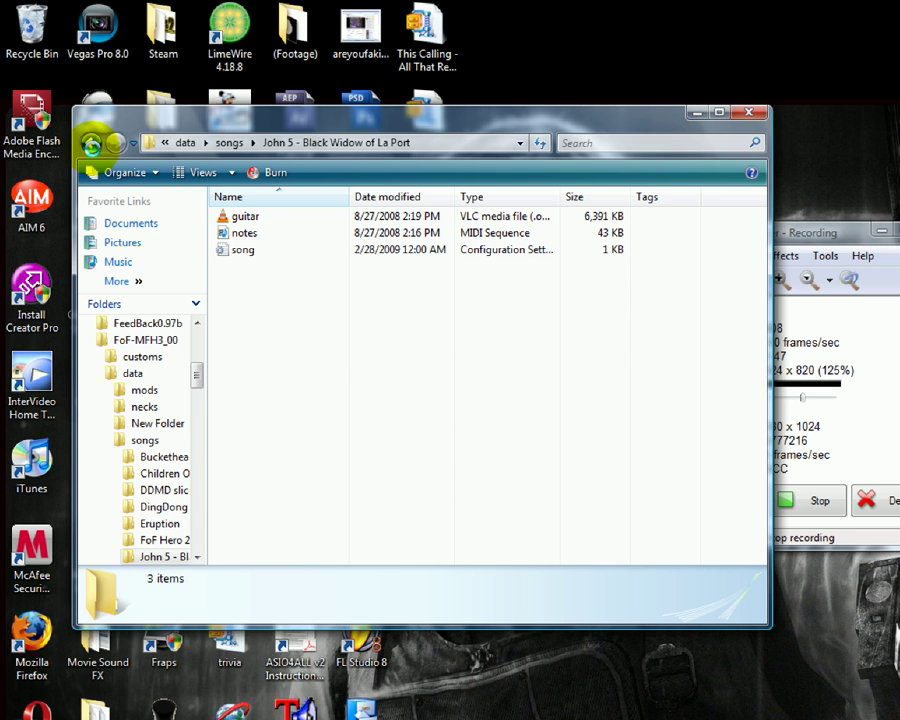
{"action": "left_click", "coordinate": [92, 144]}
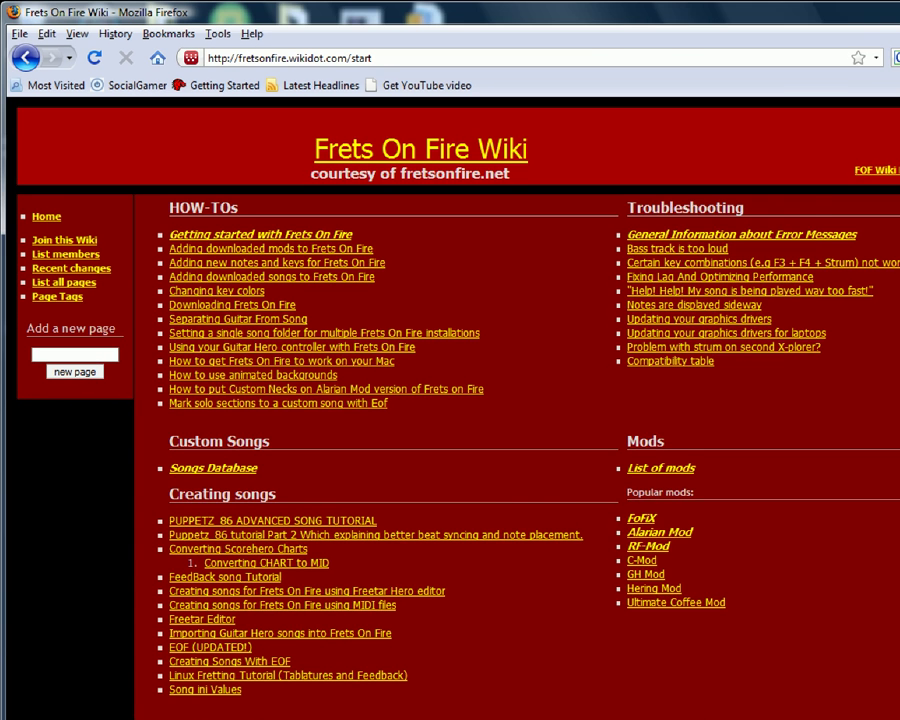
Shrink the Firefox window, turn Tor off, and open the Songs Database page
{"action": "left_click_drag", "start_coordinate": [899, 58], "coordinate": [854, 58]}
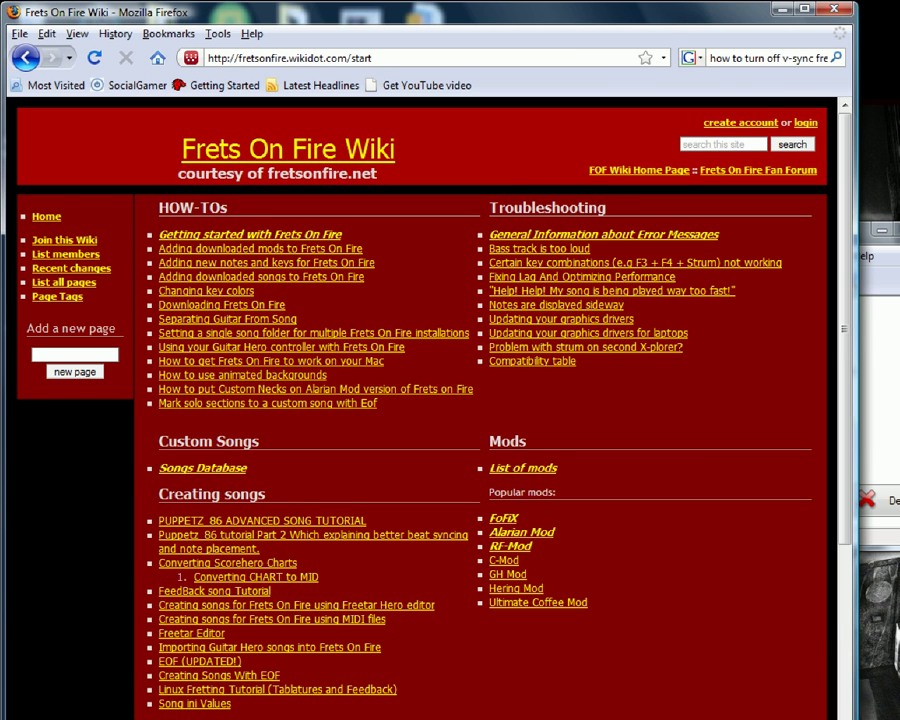
{"action": "left_click_drag", "start_coordinate": [850, 718], "coordinate": [787, 697]}
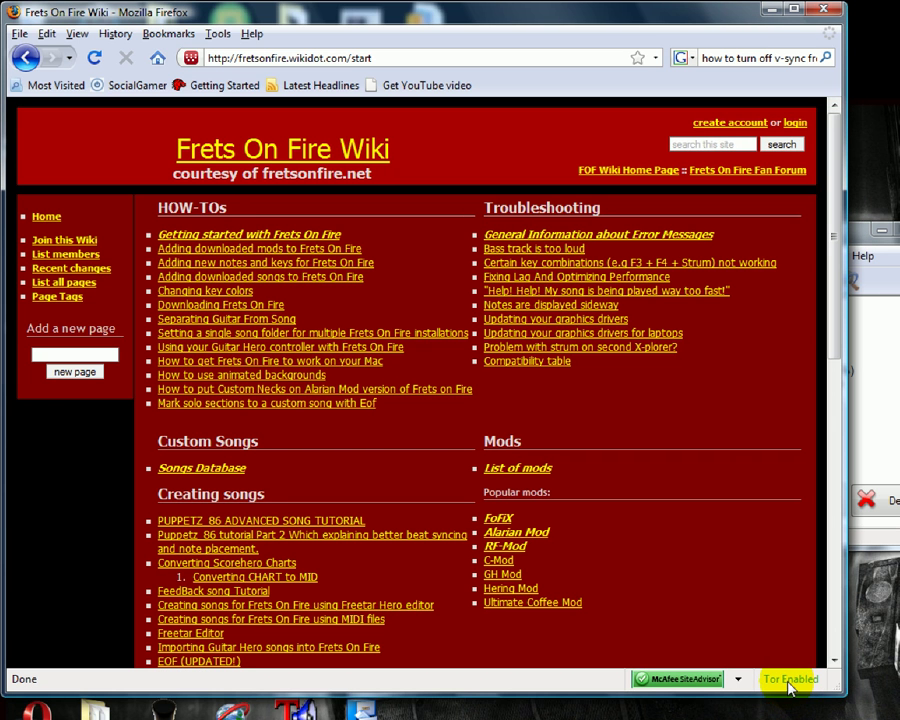
{"action": "left_click", "coordinate": [812, 666]}
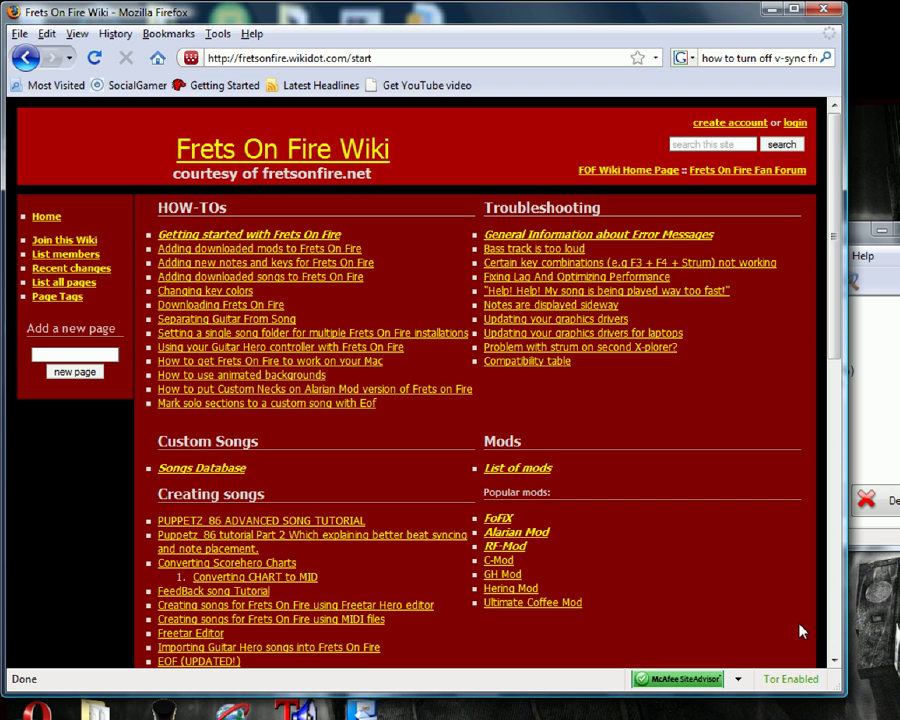
{"action": "key", "text": "ctrl+2"}
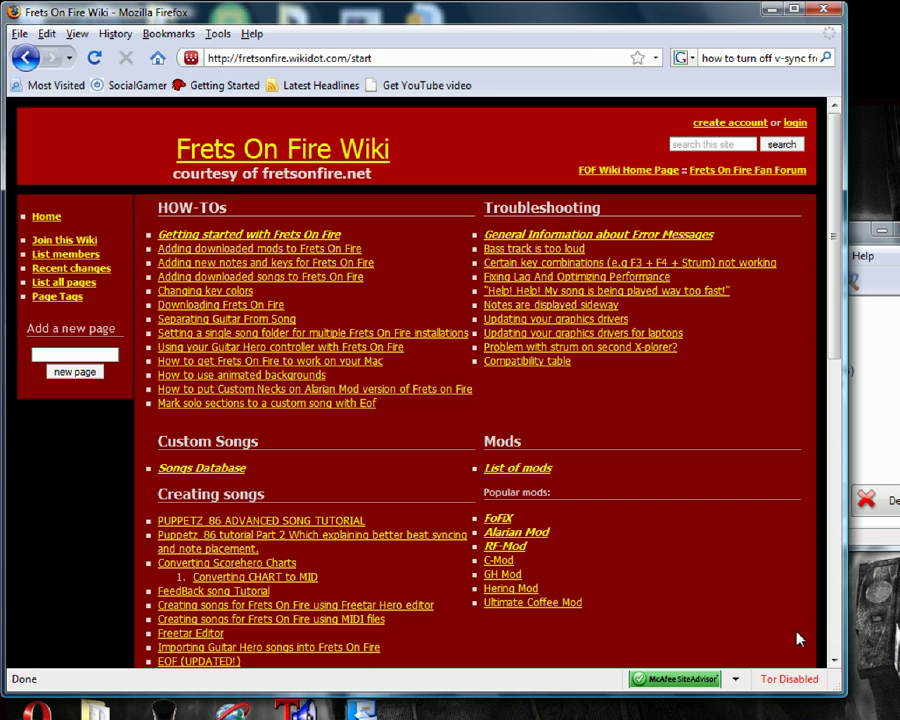
{"action": "left_click", "coordinate": [218, 469]}
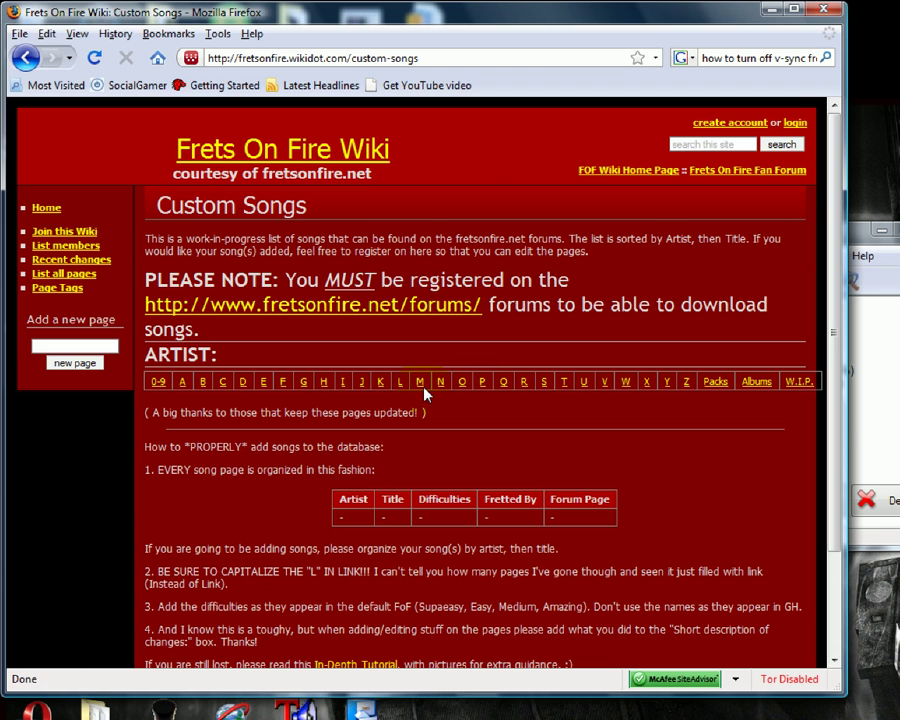
Open the S song list and find the System of a Down Radio/Video entry
{"action": "left_click", "coordinate": [545, 380]}
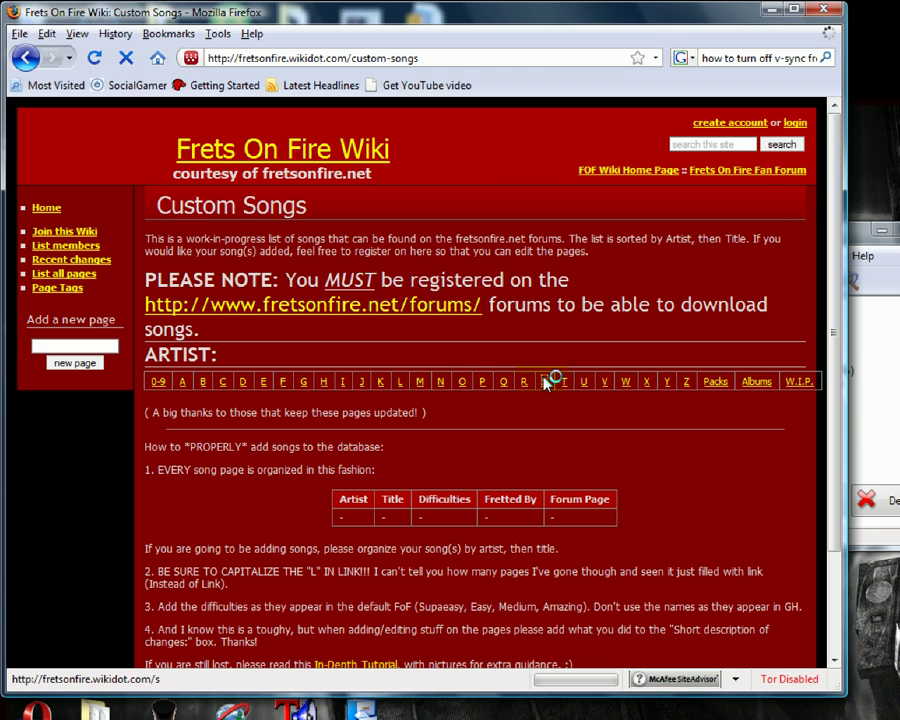
{"action": "scroll", "coordinate": [530, 430], "scroll_direction": "down", "scroll_amount": 5}
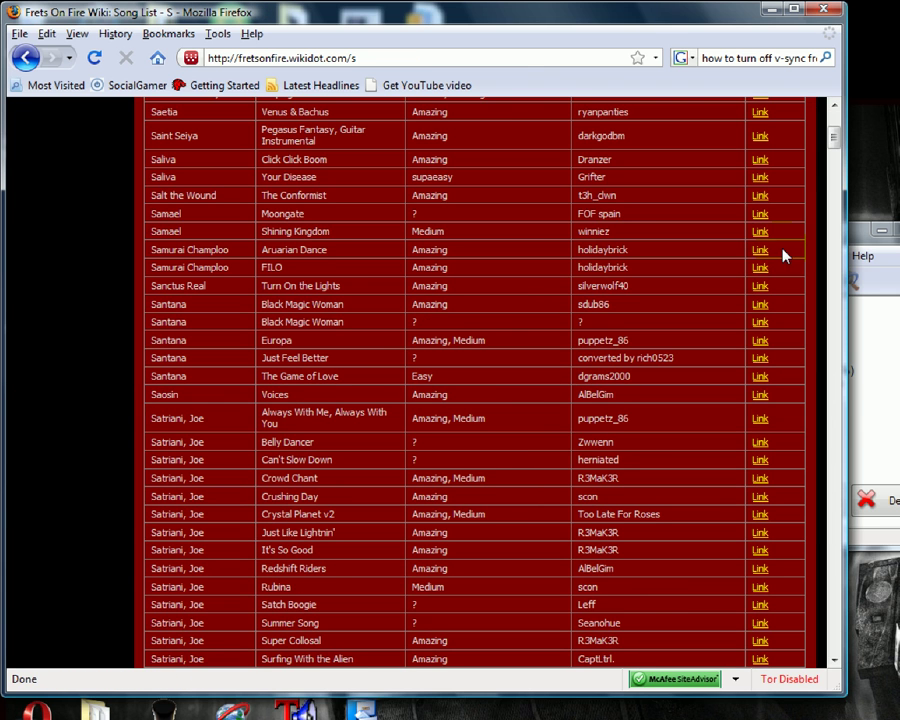
{"action": "left_click_drag", "start_coordinate": [834, 140], "coordinate": [828, 650]}
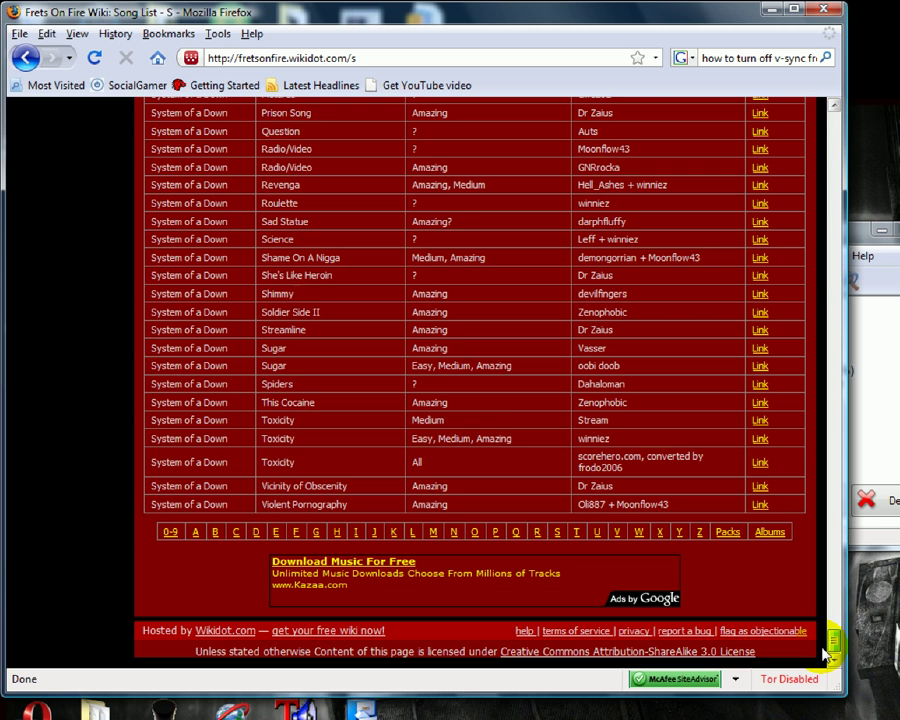
{"action": "scroll", "coordinate": [519, 570], "scroll_direction": "up", "scroll_amount": 1}
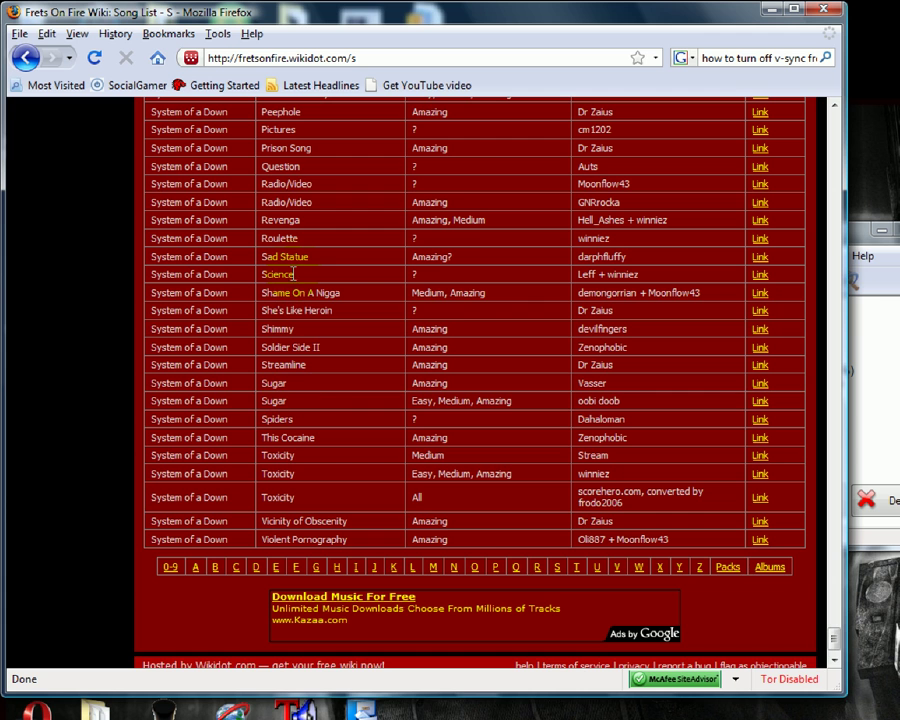
{"action": "scroll", "coordinate": [295, 255], "scroll_direction": "up", "scroll_amount": 1}
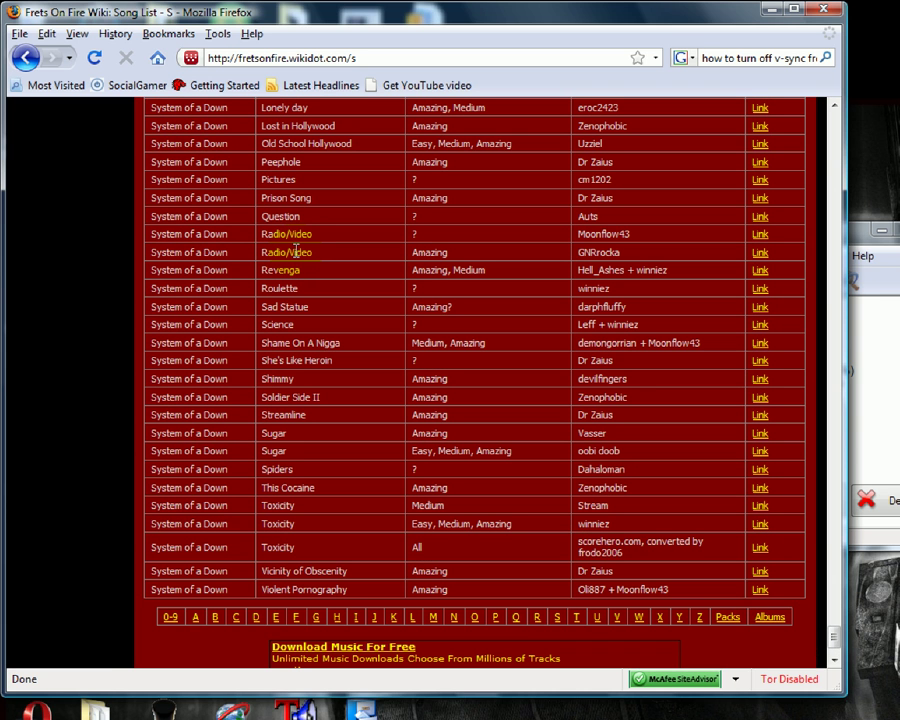
{"action": "left_click_drag", "start_coordinate": [297, 250], "coordinate": [755, 252]}
Try the Radio/Video sendspace download, then return to the S song list when it proves unavailable
{"action": "left_click", "coordinate": [760, 253]}
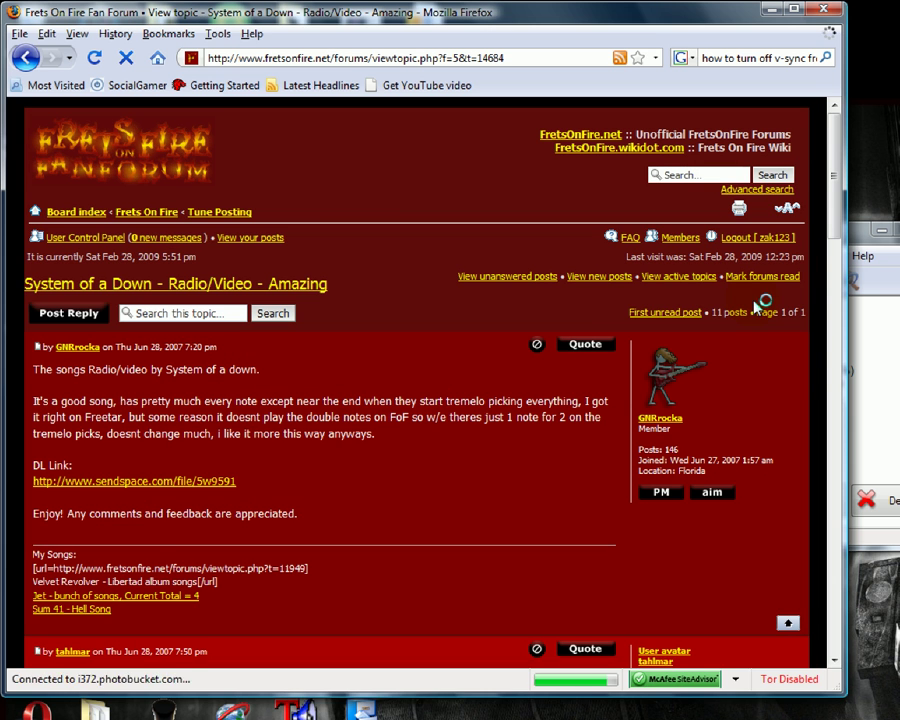
{"action": "left_click", "coordinate": [227, 483]}
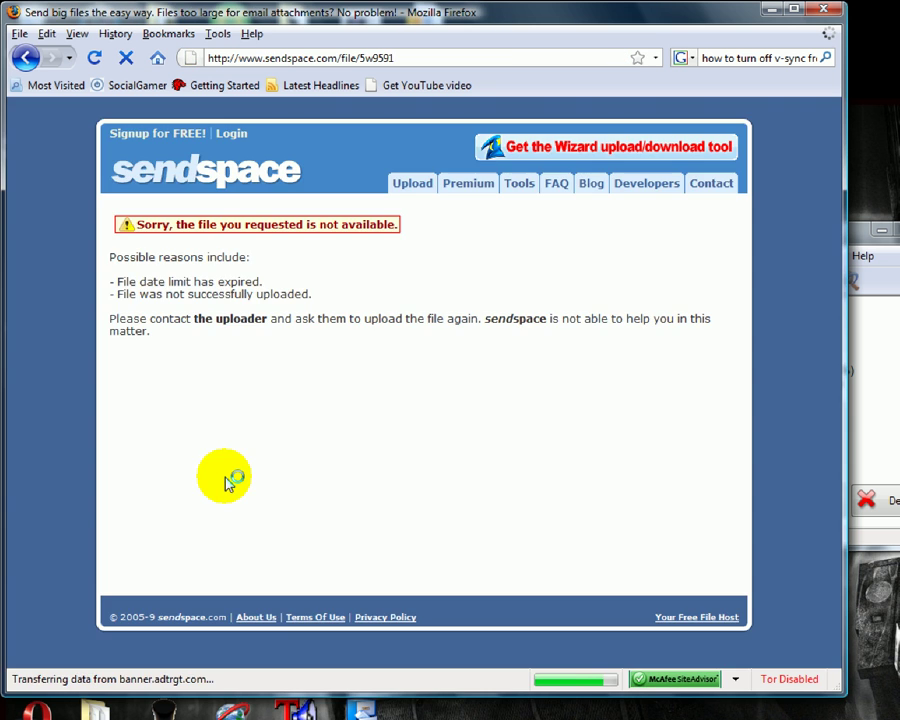
{"action": "left_click", "coordinate": [24, 58]}
{"action": "left_click", "coordinate": [24, 58]}
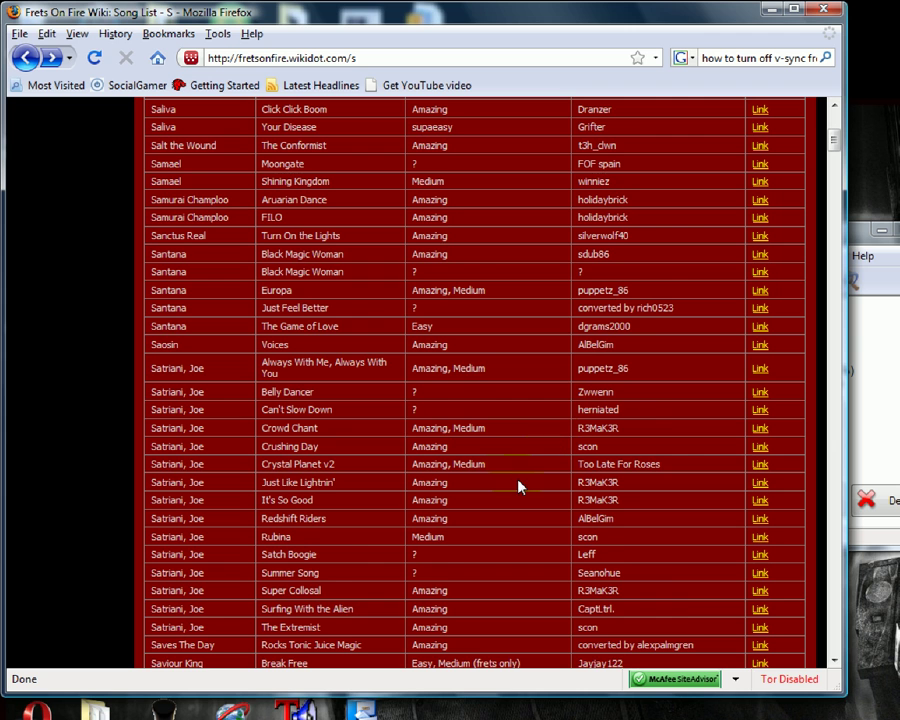
Open the Joe Satriani thread from the It's So Good row and follow Super Colossal's Mediafire link
{"action": "scroll", "coordinate": [397, 523], "scroll_direction": "down", "scroll_amount": 1}
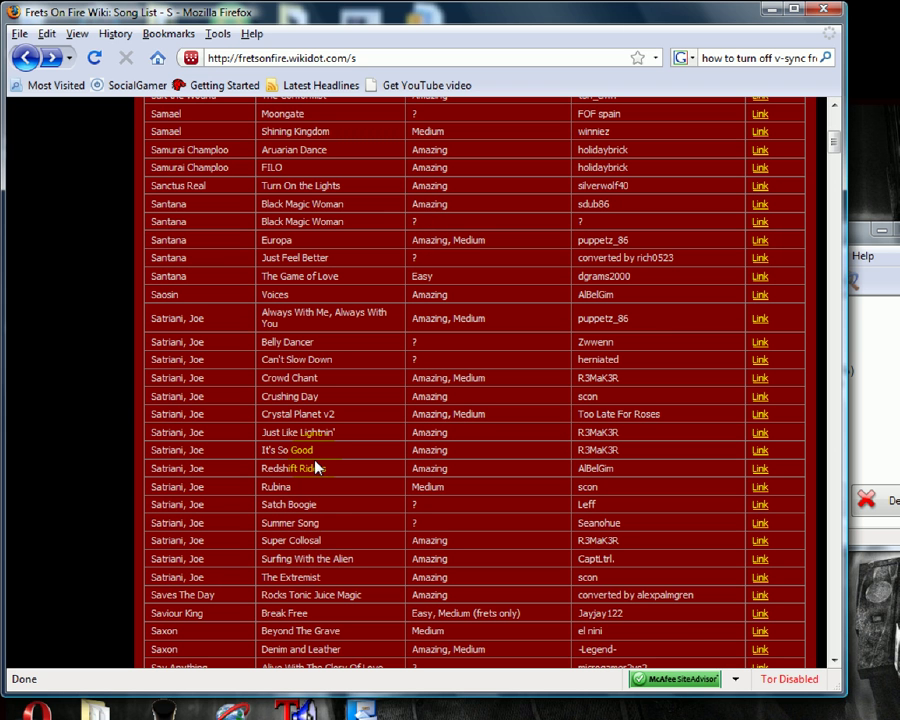
{"action": "left_click_drag", "start_coordinate": [305, 450], "coordinate": [424, 462]}
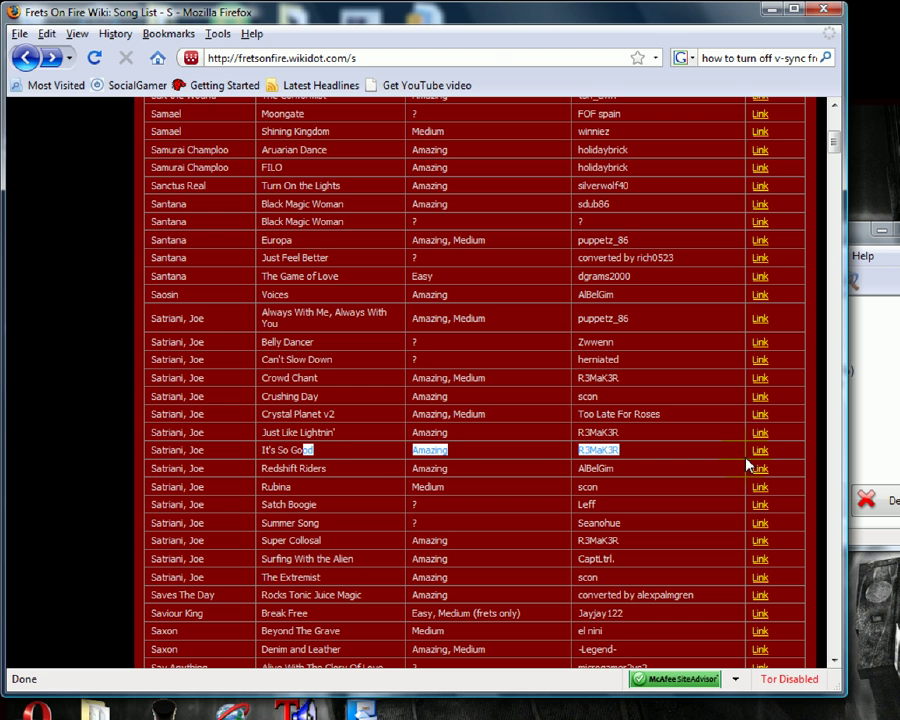
{"action": "left_click", "coordinate": [773, 454]}
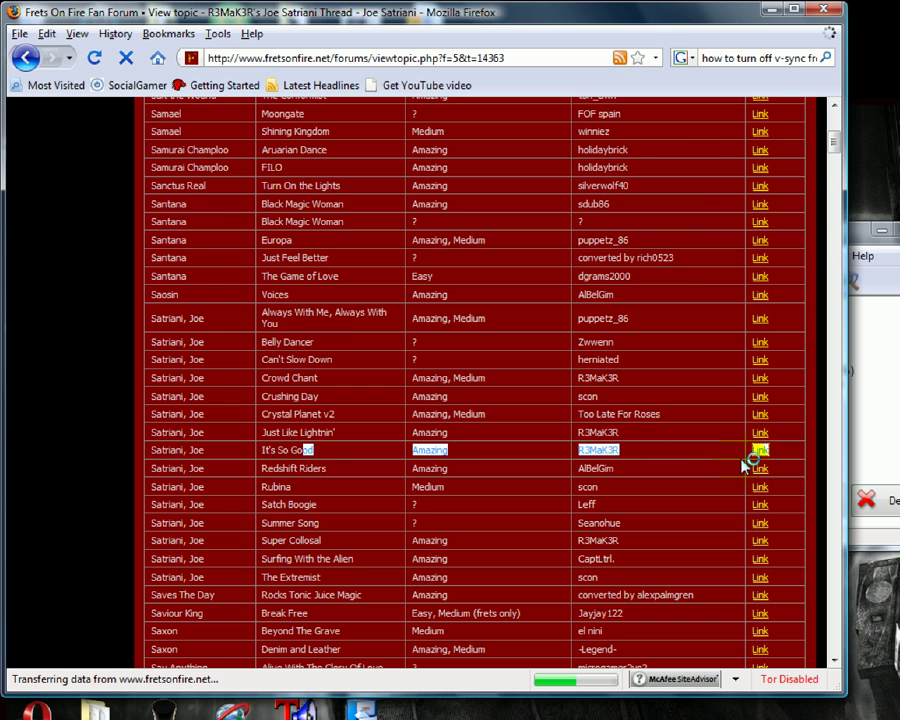
{"action": "scroll", "coordinate": [205, 510], "scroll_direction": "down", "scroll_amount": 10}
{"action": "scroll", "coordinate": [207, 502], "scroll_direction": "up", "scroll_amount": 5}
{"action": "scroll", "coordinate": [125, 373], "scroll_direction": "up", "scroll_amount": 1}
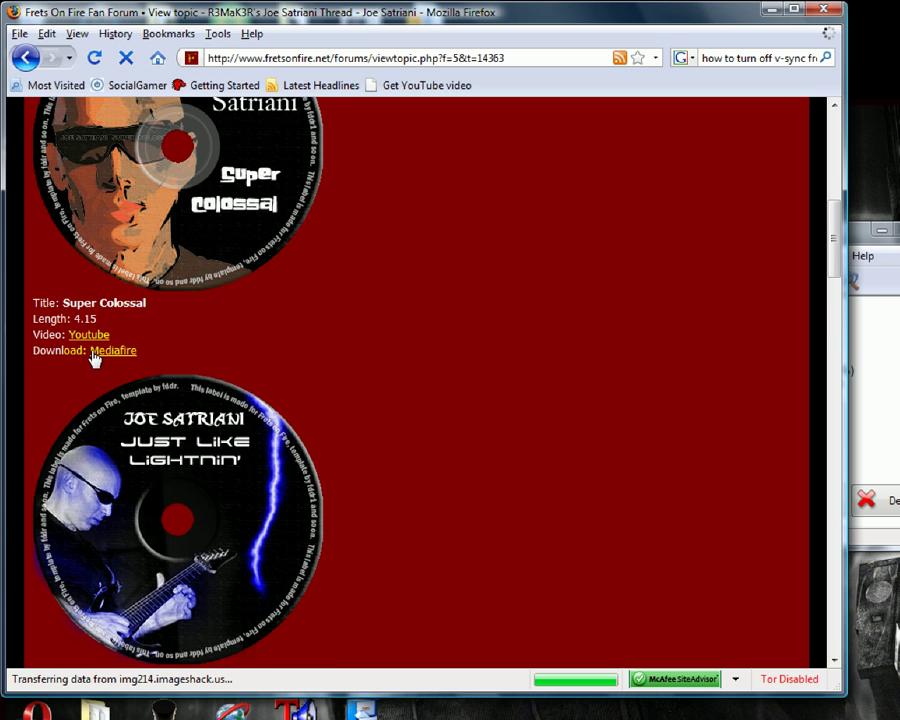
{"action": "scroll", "coordinate": [127, 373], "scroll_direction": "up", "scroll_amount": 2}
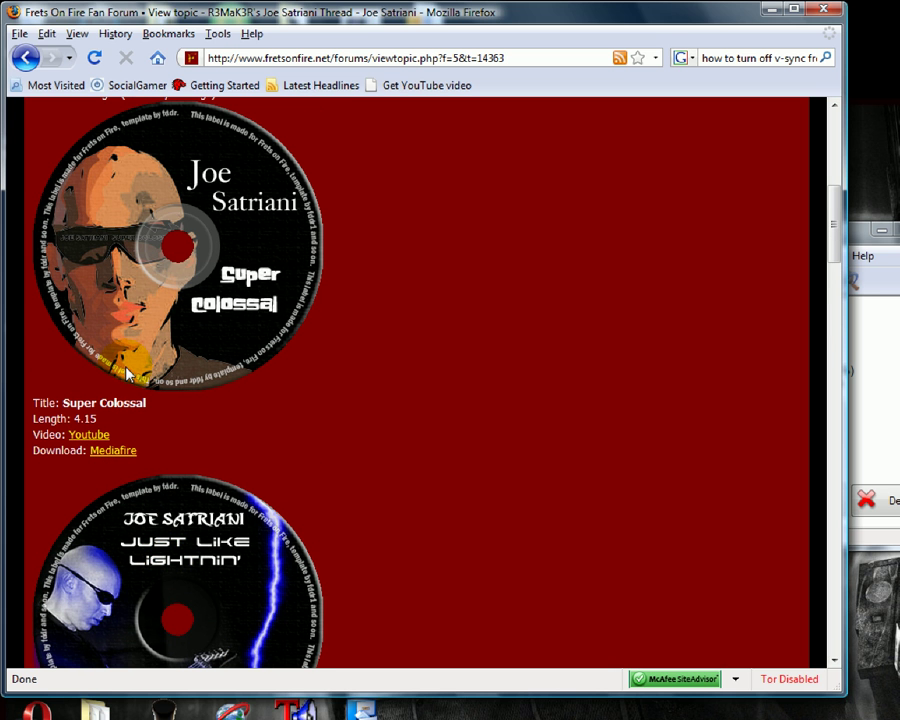
{"action": "left_click", "coordinate": [114, 452]}
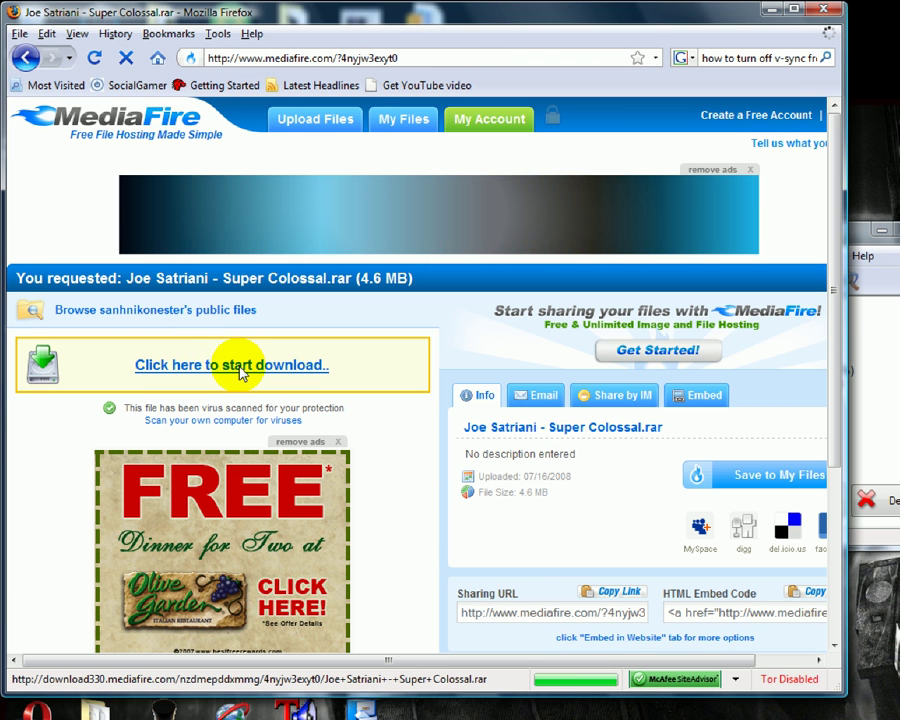
Download Joe Satriani - Super Colossal.rar from MediaFire and open it in WinZip
{"action": "left_click", "coordinate": [241, 369]}
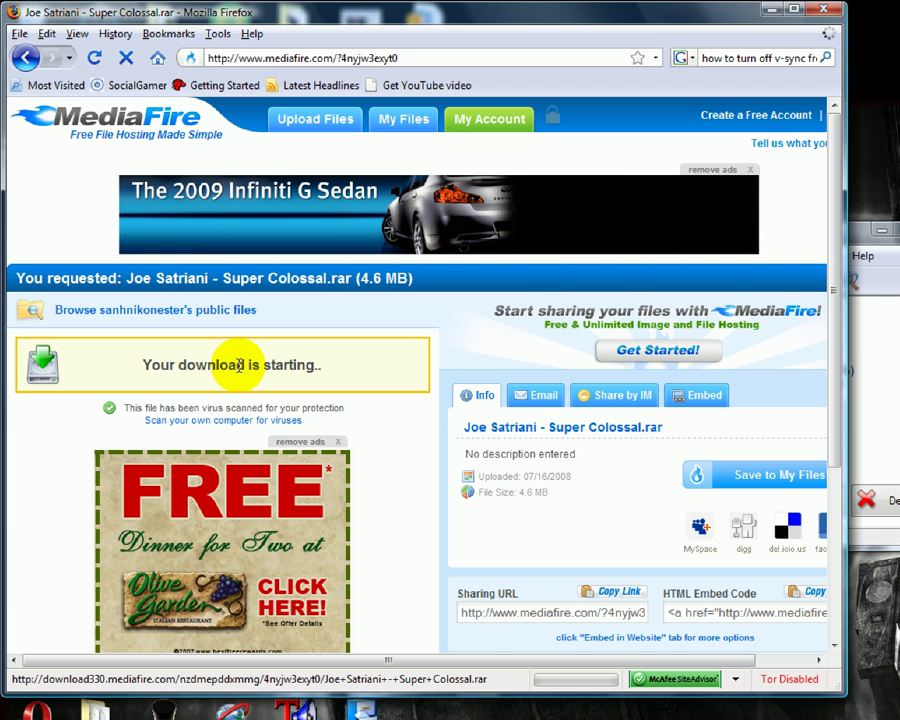
{"action": "left_click_drag", "start_coordinate": [884, 246], "coordinate": [393, 176]}
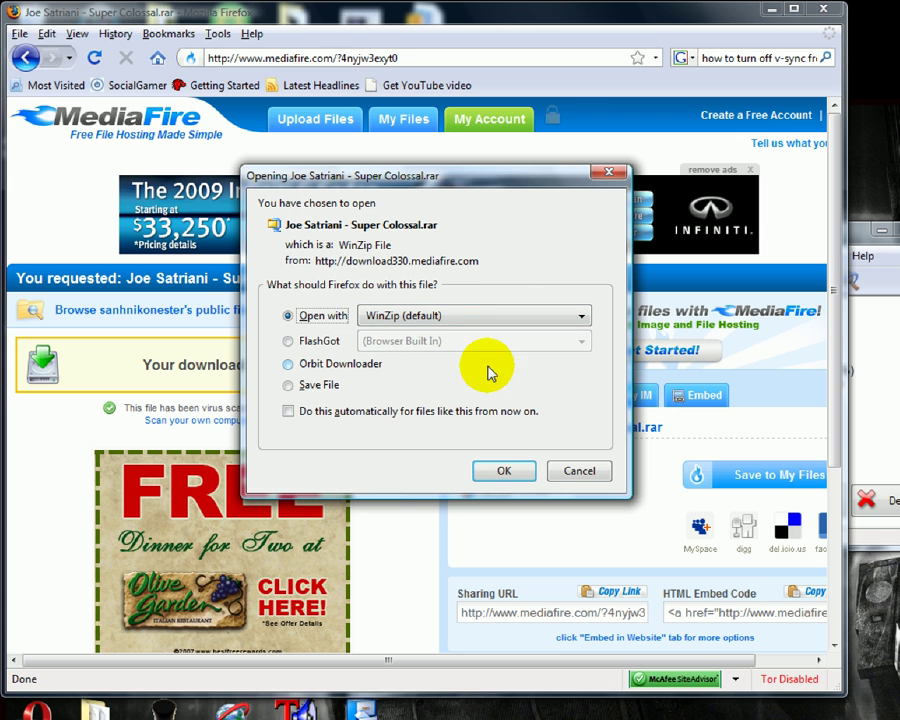
{"action": "left_click", "coordinate": [500, 470]}
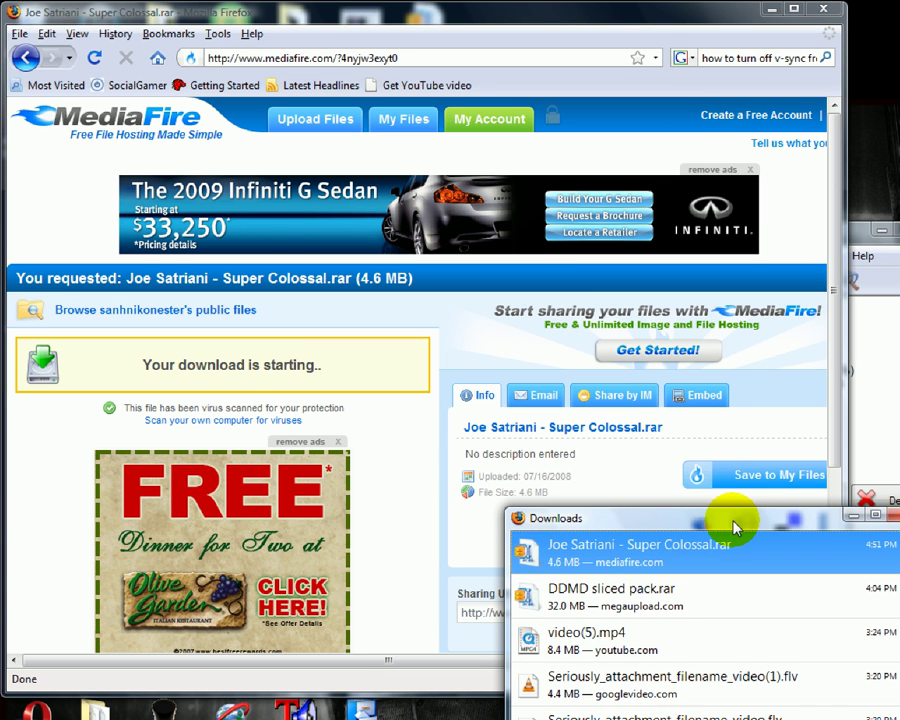
{"action": "left_click_drag", "start_coordinate": [735, 527], "coordinate": [530, 370]}
{"action": "left_click_drag", "start_coordinate": [576, 270], "coordinate": [433, 112]}
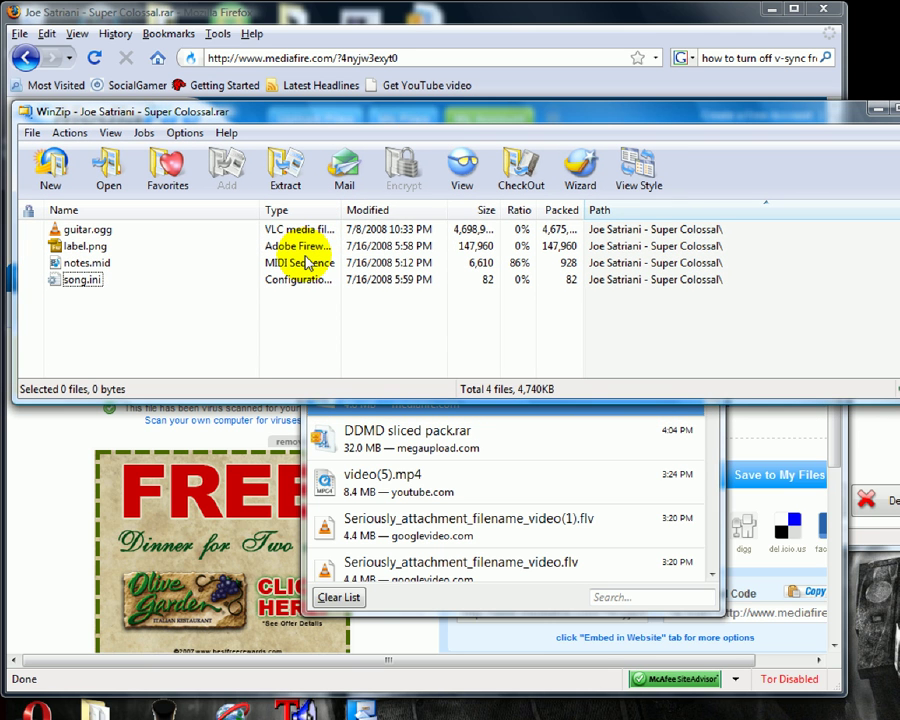
Extract the Super Colossal archive's files into FoF-MFH3_00\data\songs
{"action": "left_click", "coordinate": [284, 187]}
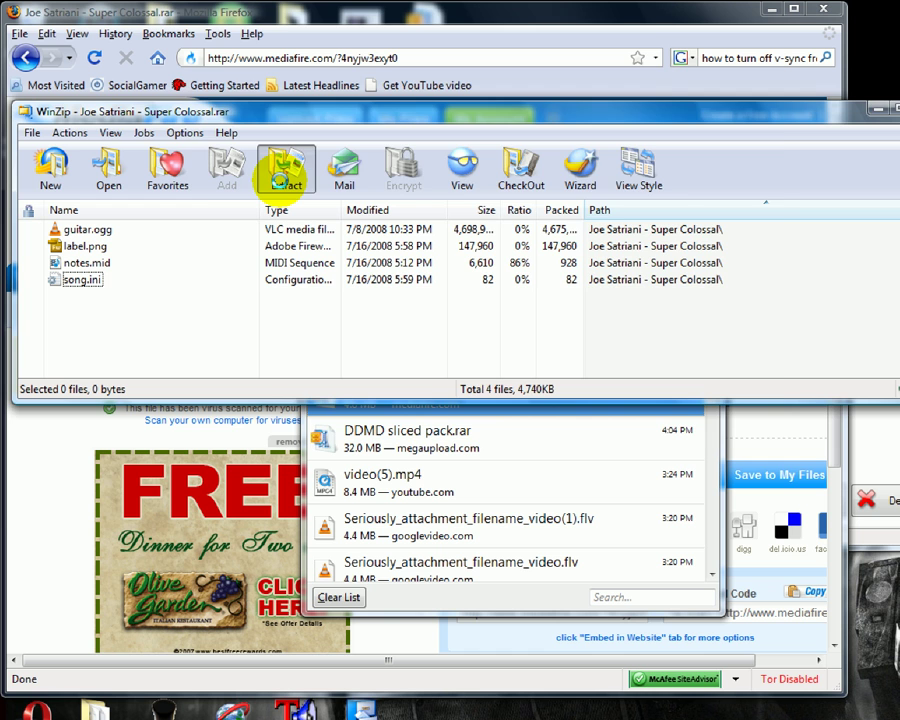
{"action": "left_click_drag", "start_coordinate": [543, 86], "coordinate": [441, 122]}
{"action": "left_click_drag", "start_coordinate": [645, 230], "coordinate": [651, 200]}
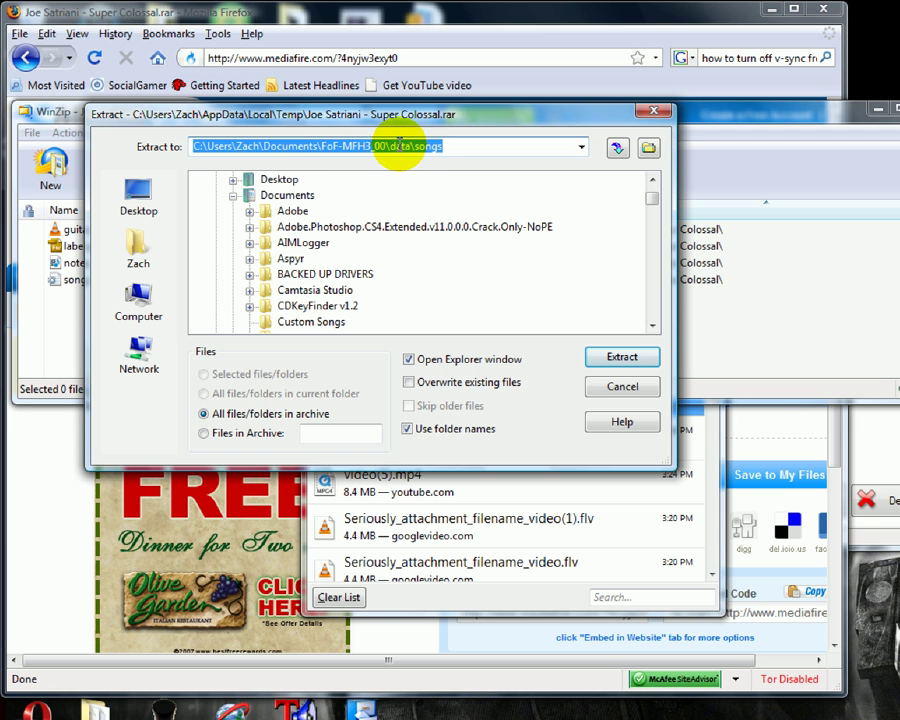
{"action": "left_click_drag", "start_coordinate": [651, 203], "coordinate": [652, 226]}
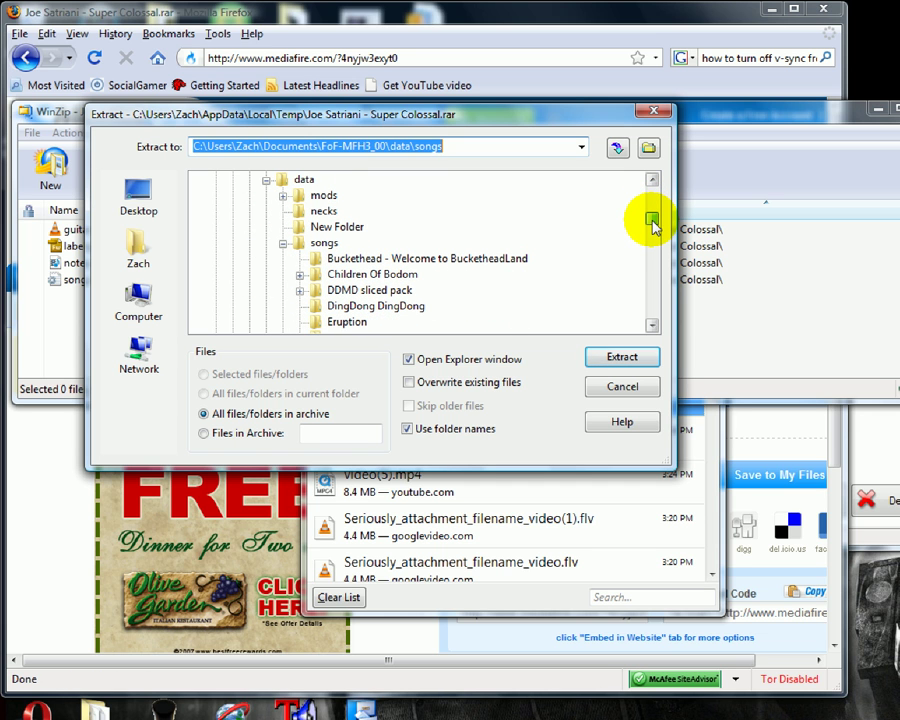
{"action": "left_click", "coordinate": [624, 362]}
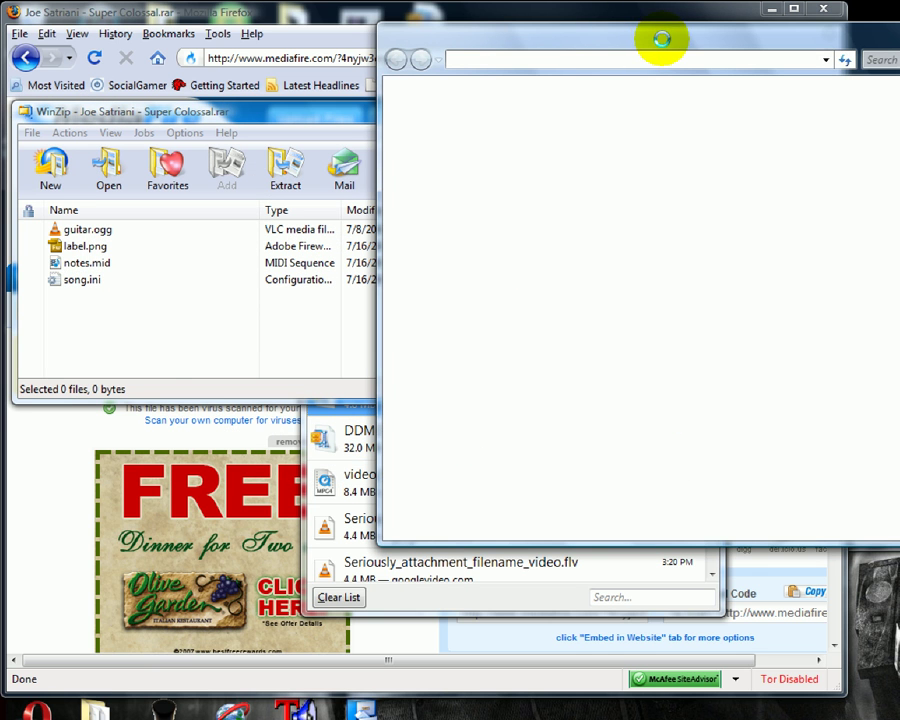
Verify the Super Colossal song folder's four files, then open FoF-MFH3_00 and select FretsOnFire
{"action": "left_click_drag", "start_coordinate": [660, 47], "coordinate": [354, 40]}
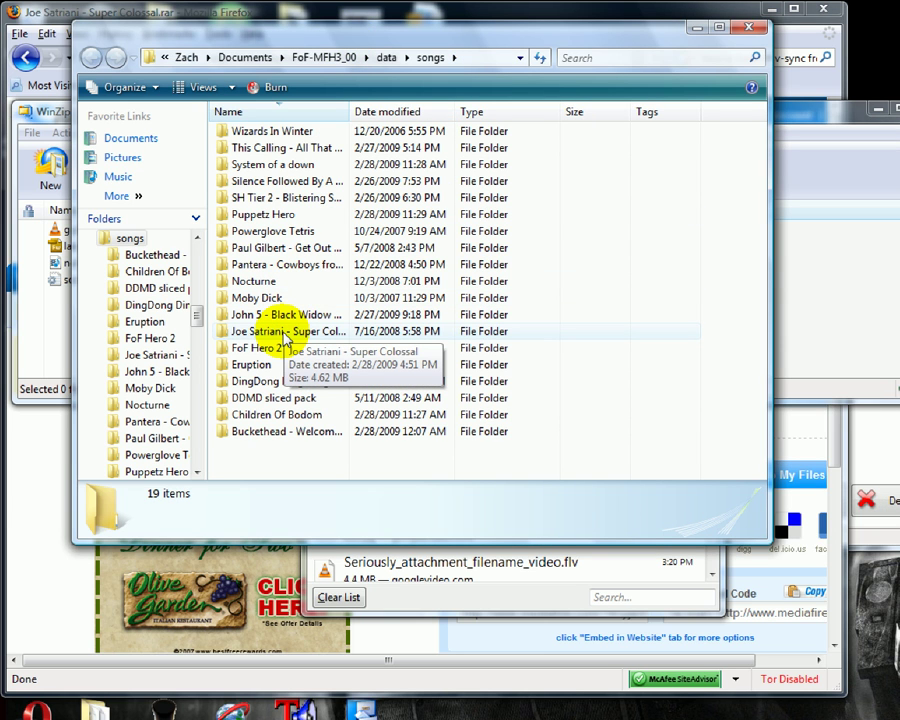
{"action": "double_click", "coordinate": [285, 334]}
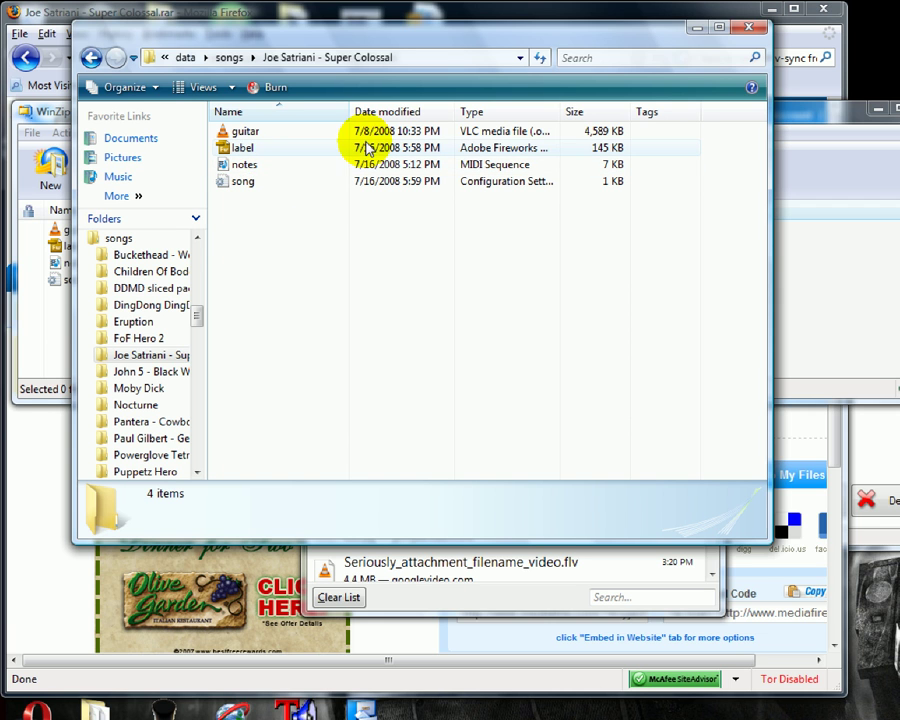
{"action": "mouse_move", "coordinate": [263, 154]}
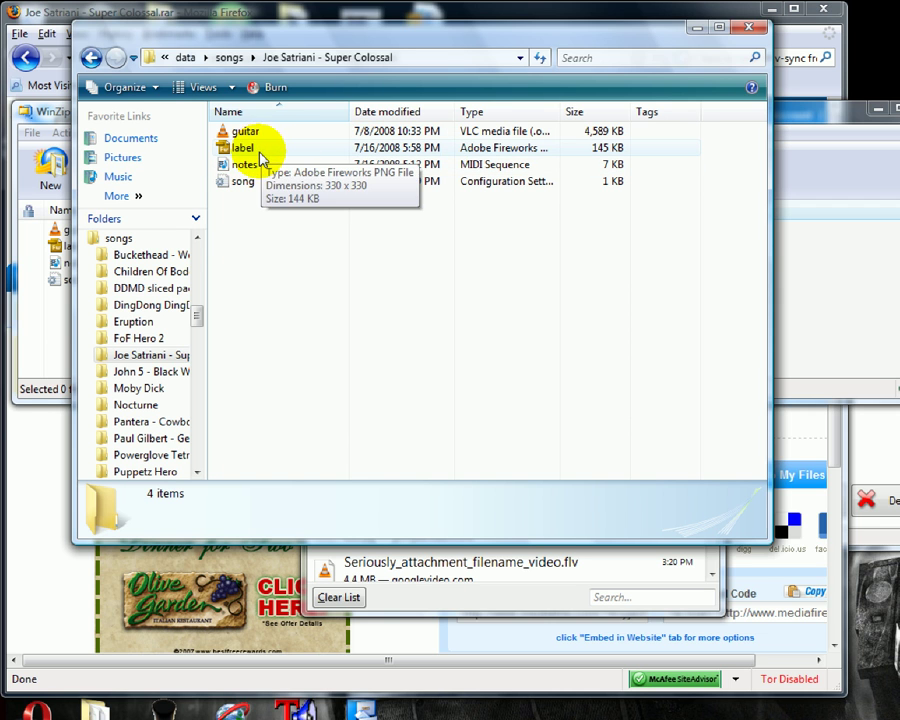
{"action": "left_click", "coordinate": [91, 57]}
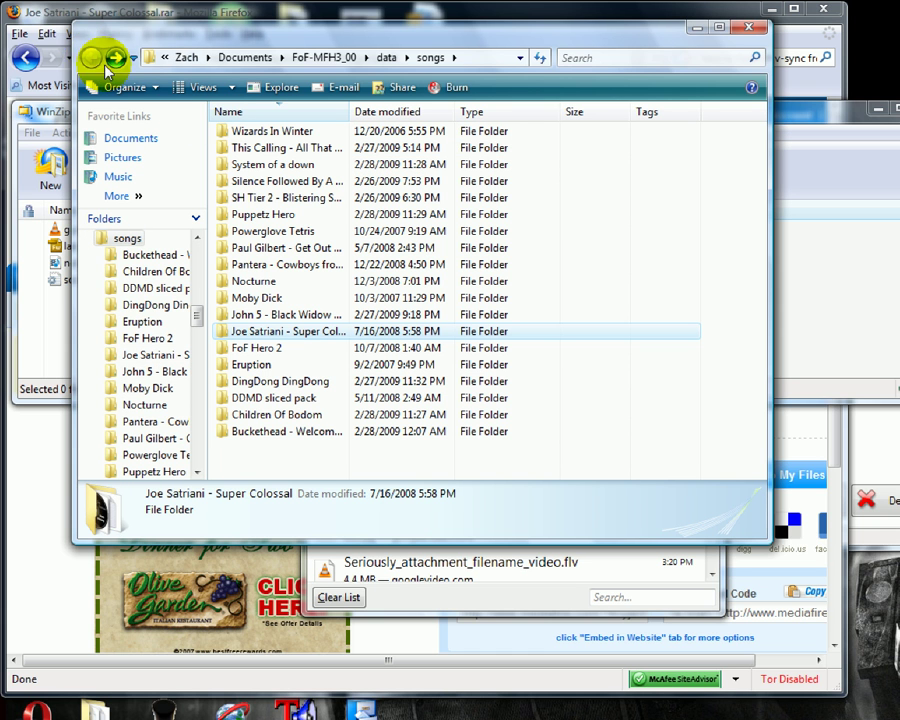
{"action": "left_click", "coordinate": [245, 57]}
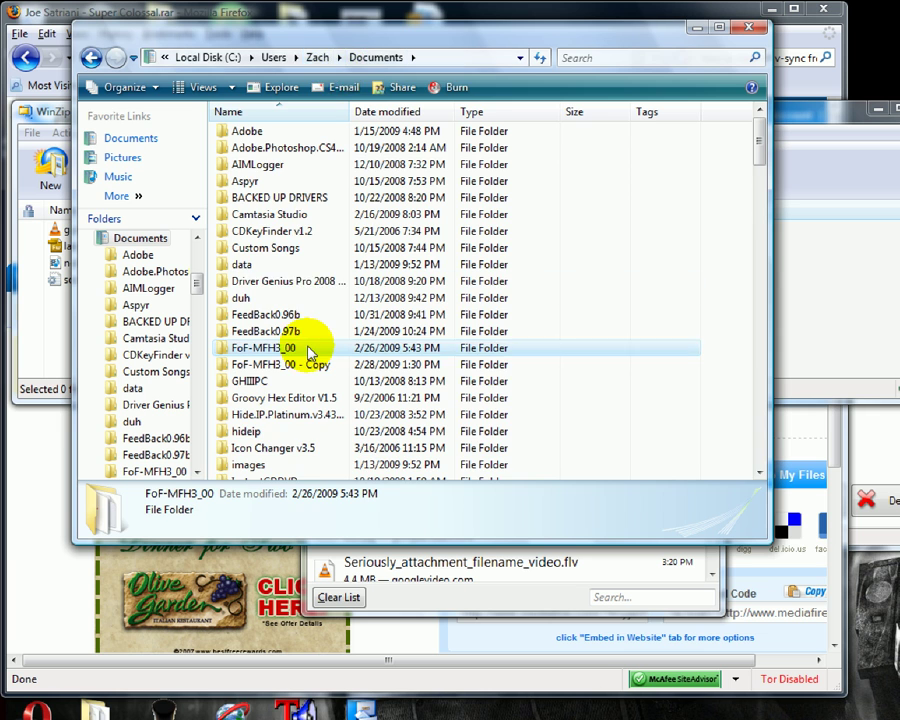
{"action": "double_click", "coordinate": [312, 349]}
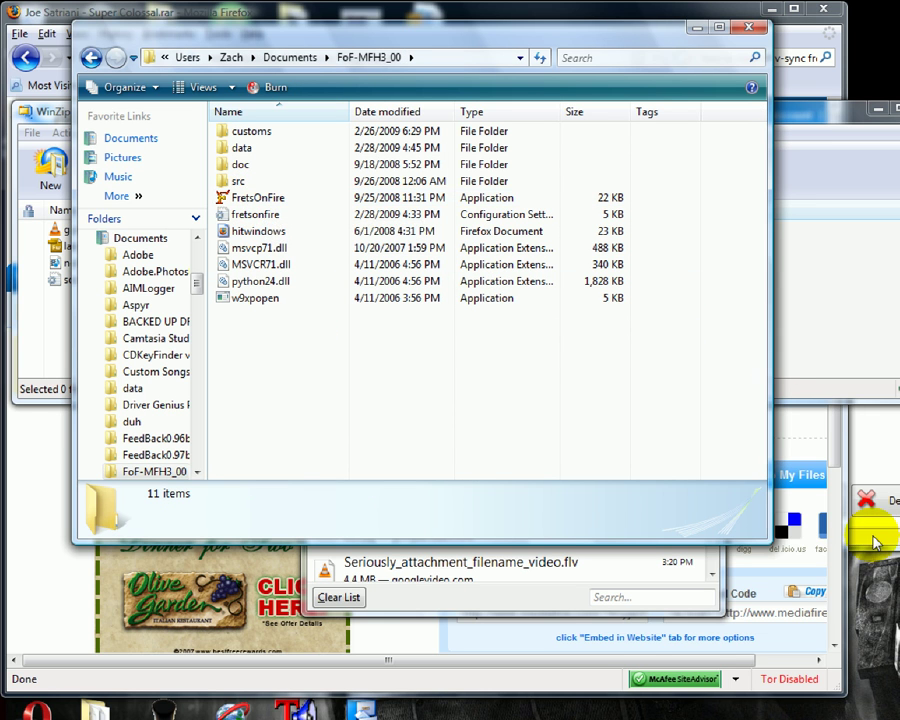
{"action": "left_click", "coordinate": [268, 198]}
Launch Frets on Fire MFH Mod from the FretsOnFire application
{"action": "double_click", "coordinate": [305, 208]}
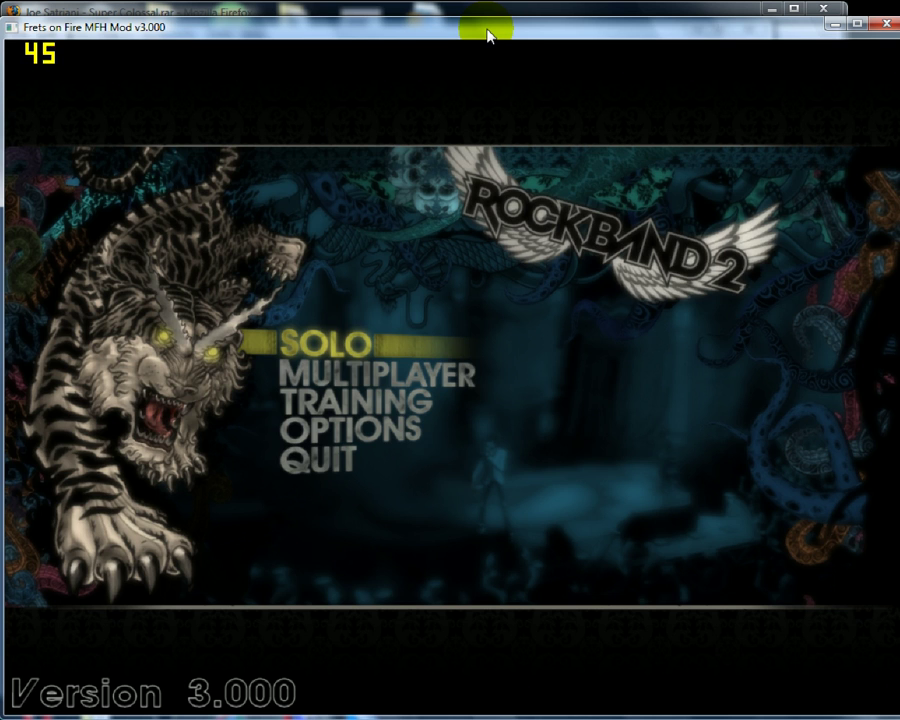
{"action": "key", "text": "Return"}
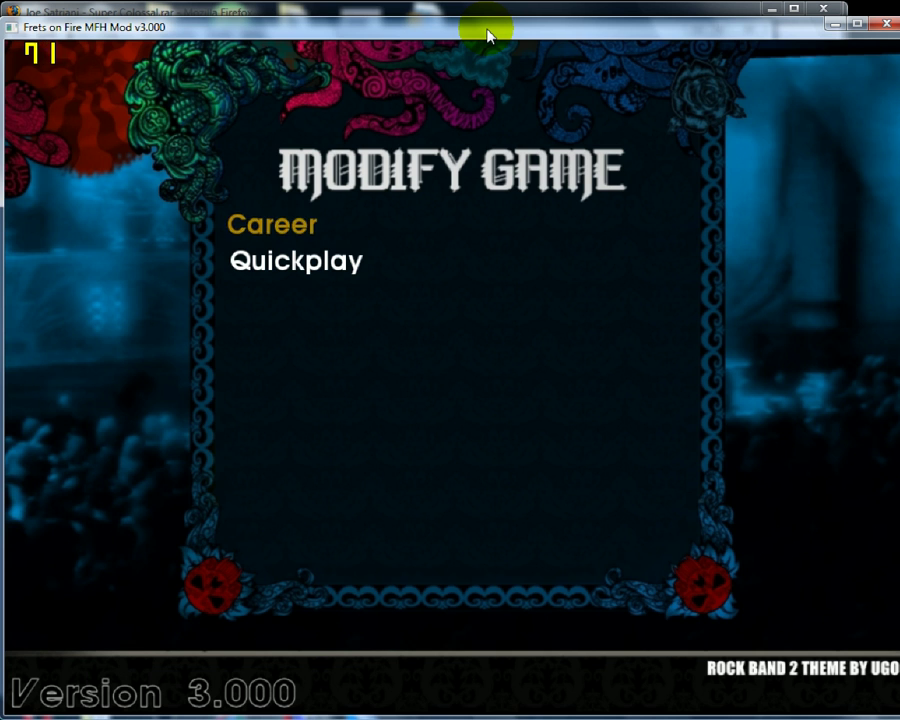
{"action": "key", "text": "Escape"}
Set the song library to data\songs in Song List Settings and apply the new settings
{"action": "key", "text": "Down"}
{"action": "key", "text": "Down"}
{"action": "key", "text": "Down"}
{"action": "key", "text": "Return"}
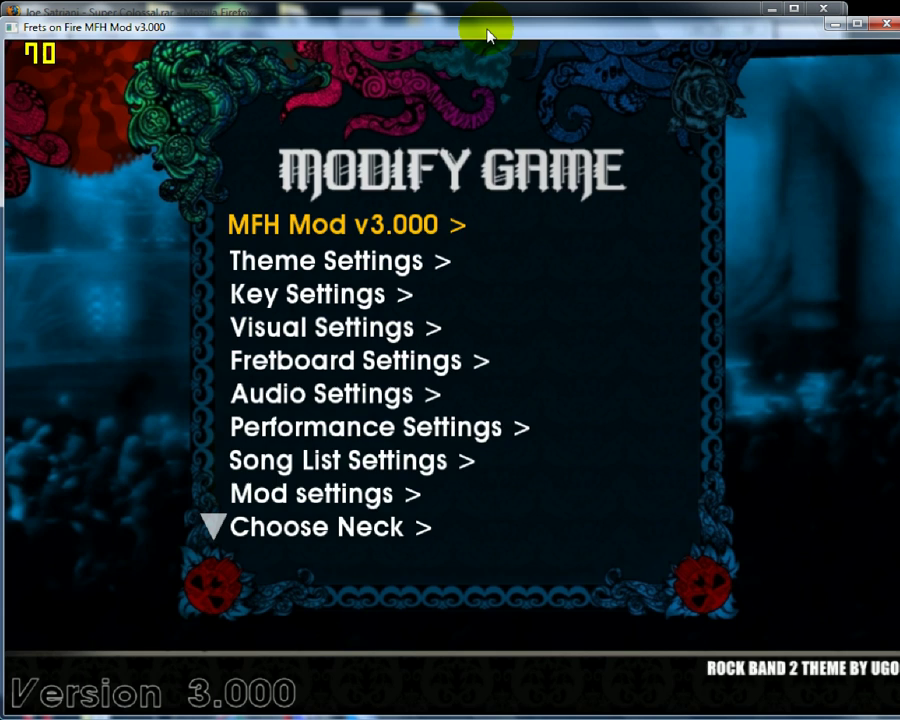
{"action": "key", "text": "Down"}
{"action": "key", "text": "Down"}
{"action": "key", "text": "Down"}
{"action": "key", "text": "Down"}
{"action": "key", "text": "Down"}
{"action": "key", "text": "Down"}
{"action": "key", "text": "Down"}
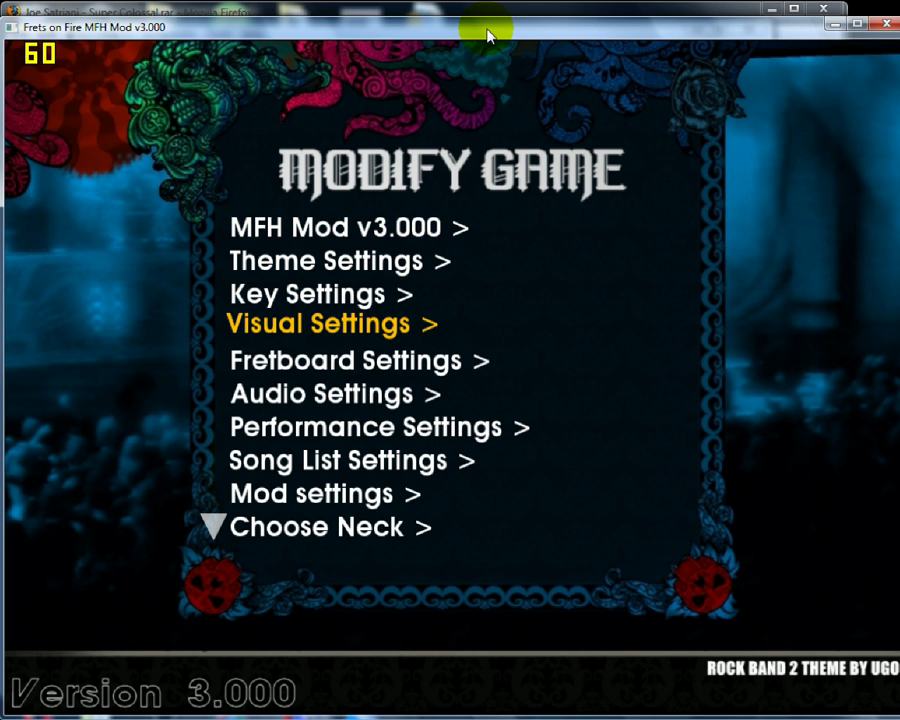
{"action": "key", "text": "Return"}
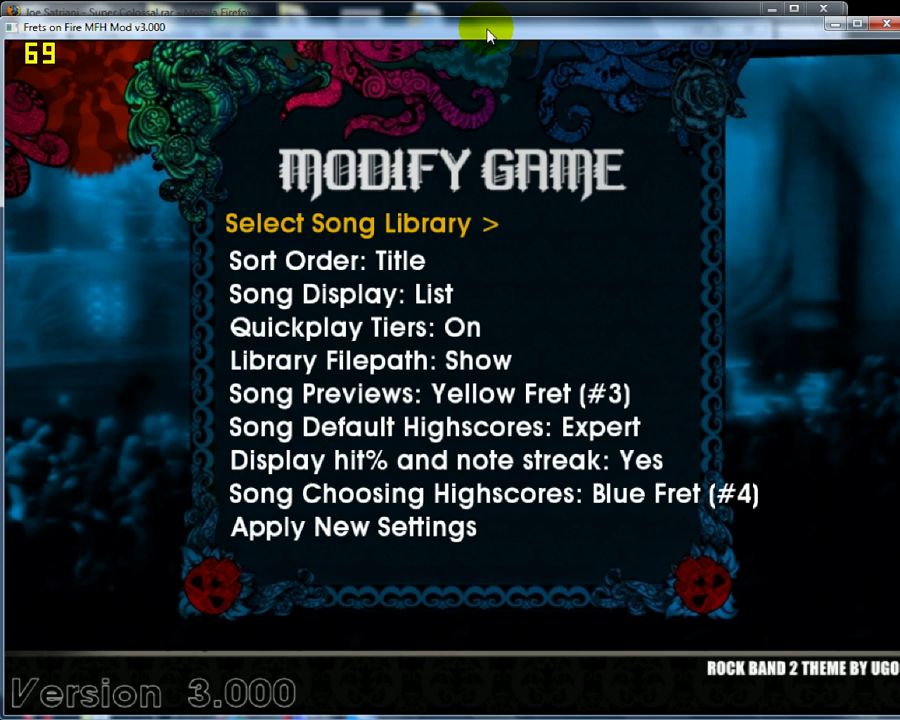
{"action": "key", "text": "Return"}
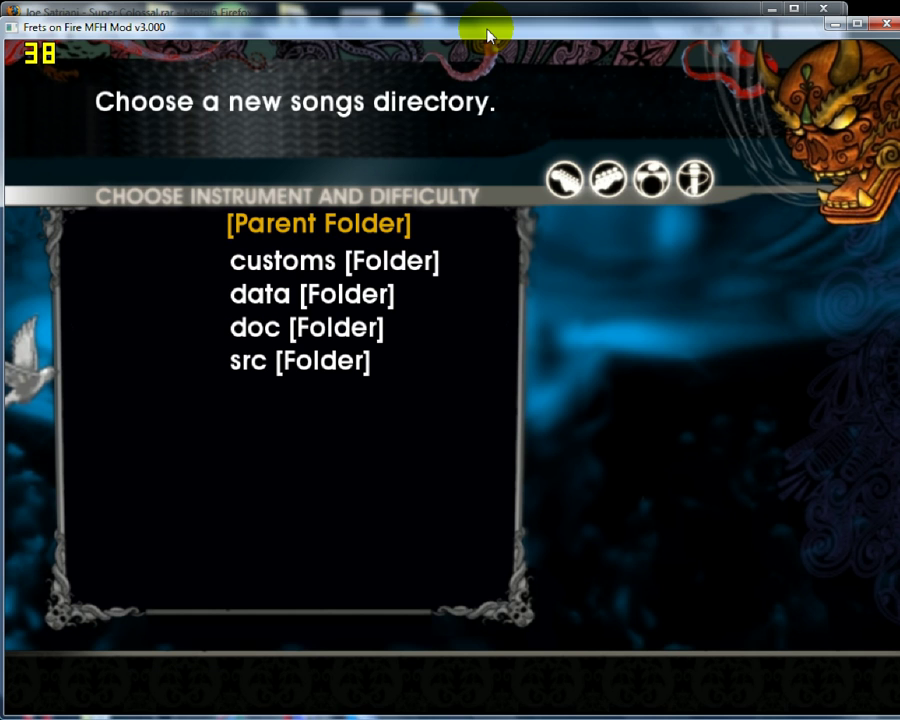
{"action": "key", "text": "Down"}
{"action": "key", "text": "Down"}
{"action": "key", "text": "Return"}
{"action": "key", "text": "Down"}
{"action": "key", "text": "Down"}
{"action": "key", "text": "Down"}
{"action": "key", "text": "Down"}
{"action": "key", "text": "Return"}
{"action": "key", "text": "Return"}
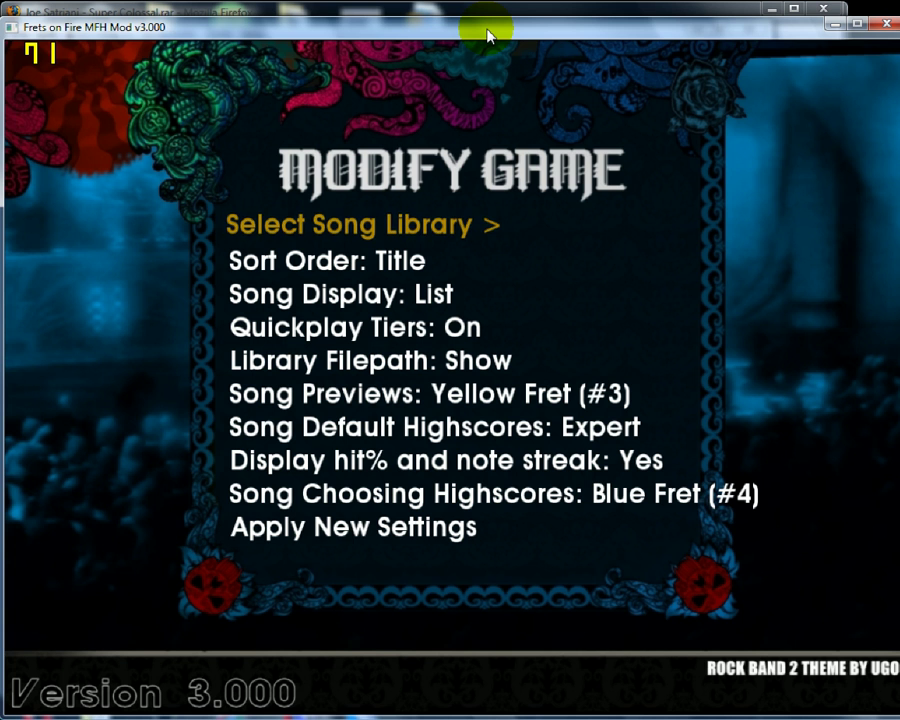
{"action": "key", "text": "Up"}
{"action": "key", "text": "Return"}
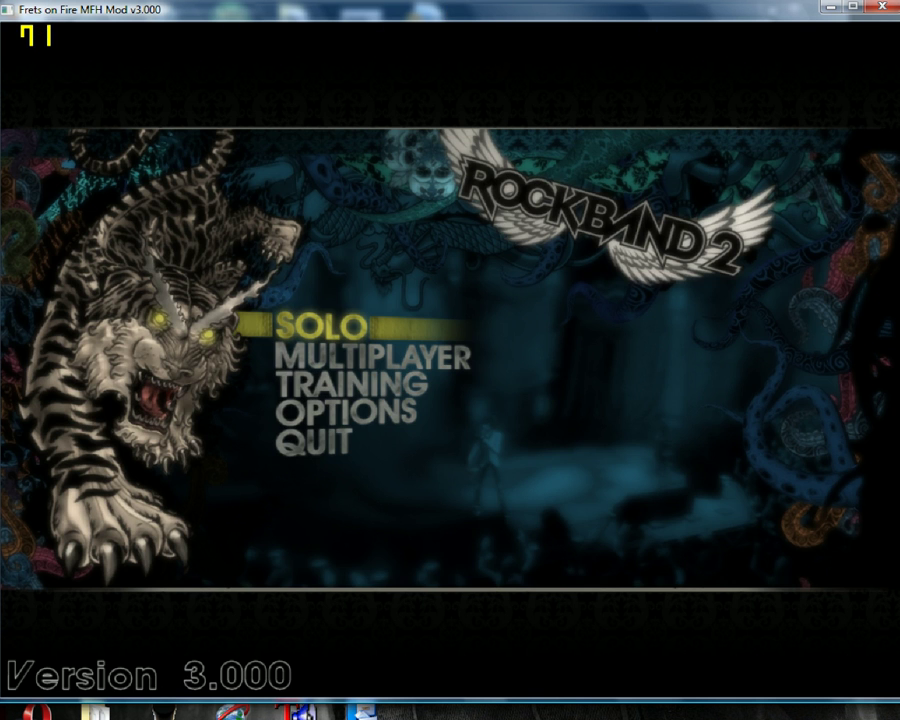
Switch the theme to Rock Band 1 and back to Rock Band 2 in Theme Settings
{"action": "key", "text": "Down"}
{"action": "key", "text": "Down"}
{"action": "key", "text": "Down"}
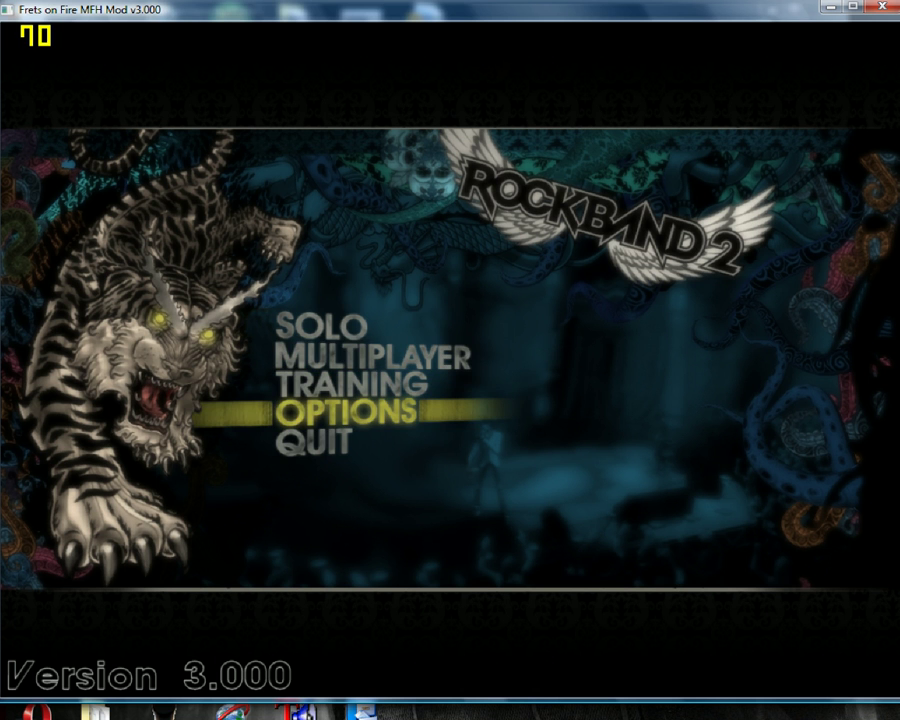
{"action": "key", "text": "Return"}
{"action": "key", "text": "Down"}
{"action": "key", "text": "Return"}
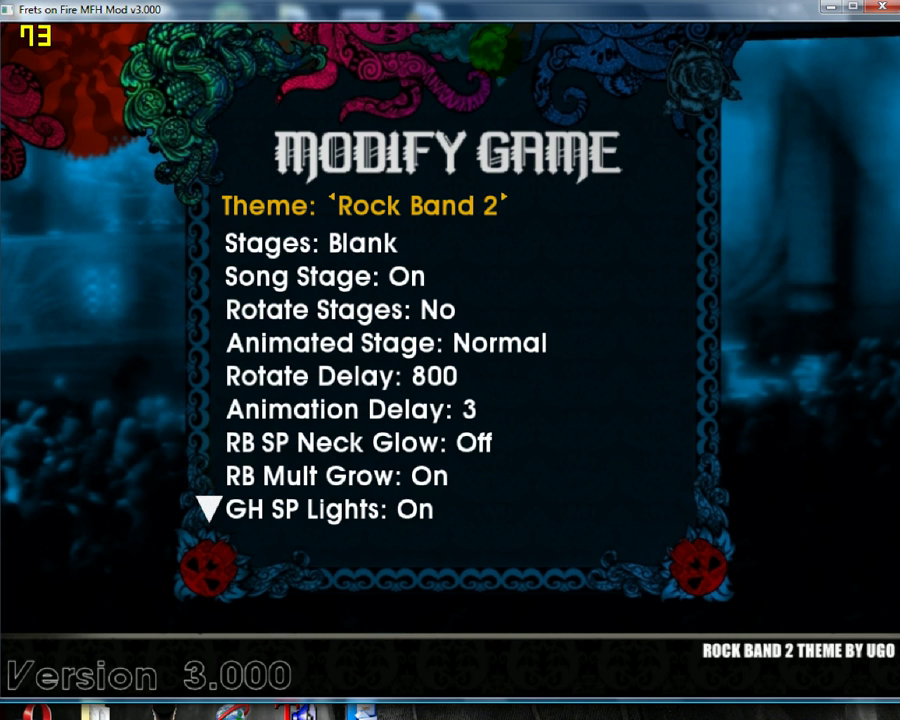
{"action": "key", "text": "Left"}
{"action": "key", "text": "Left"}
{"action": "key", "text": "Left"}
{"action": "key", "text": "Left"}
{"action": "key", "text": "Left"}
{"action": "key", "text": "Left"}
{"action": "key", "text": "Left"}
{"action": "key", "text": "Up"}
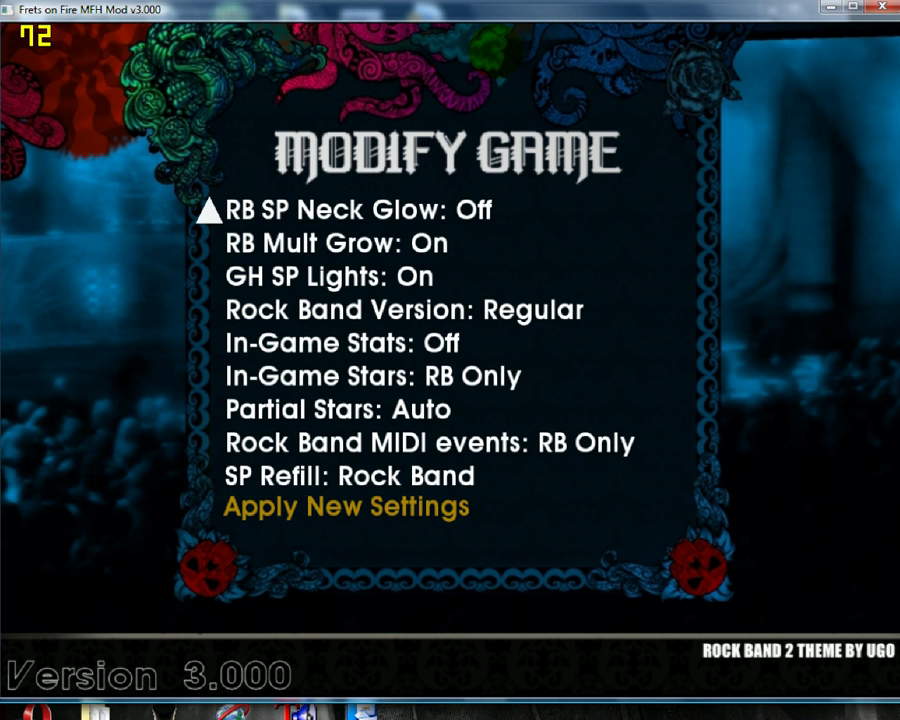
{"action": "key", "text": "Return"}
{"action": "key", "text": "Escape"}
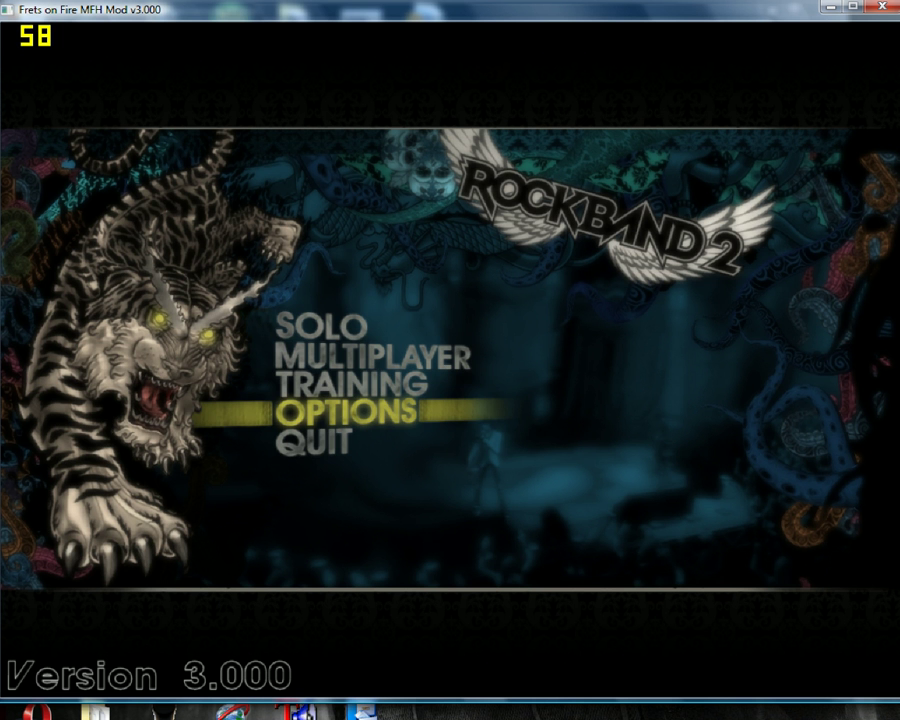
Start Solo Quickplay and pick Joe Satriani's Super Colossal from the song list
{"action": "key", "text": "Up"}
{"action": "key", "text": "Up"}
{"action": "key", "text": "Up"}
{"action": "key", "text": "Return"}
{"action": "key", "text": "Down"}
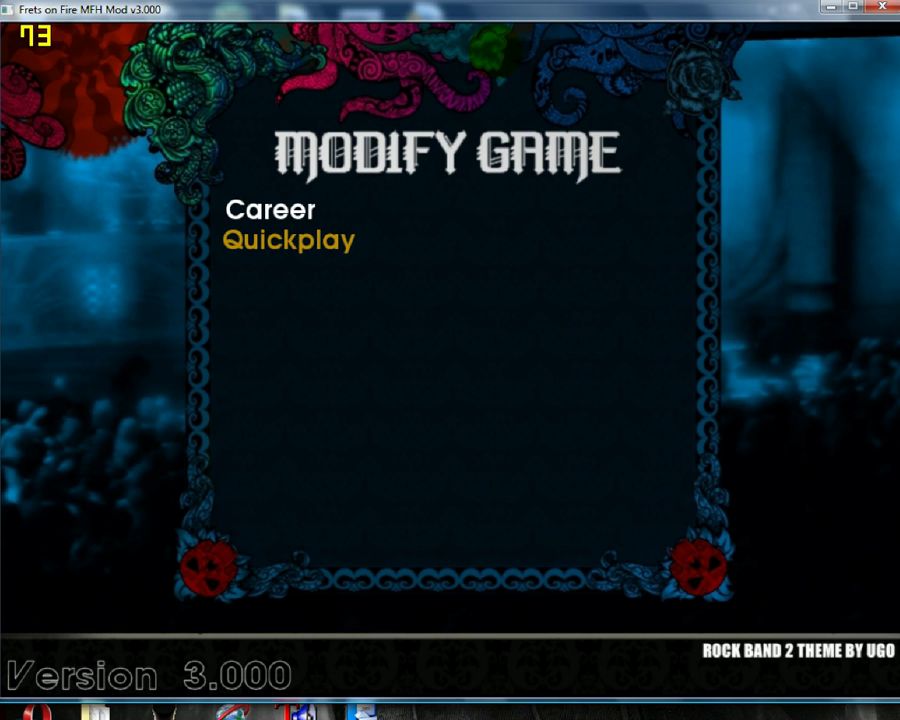
{"action": "key", "text": "Return"}
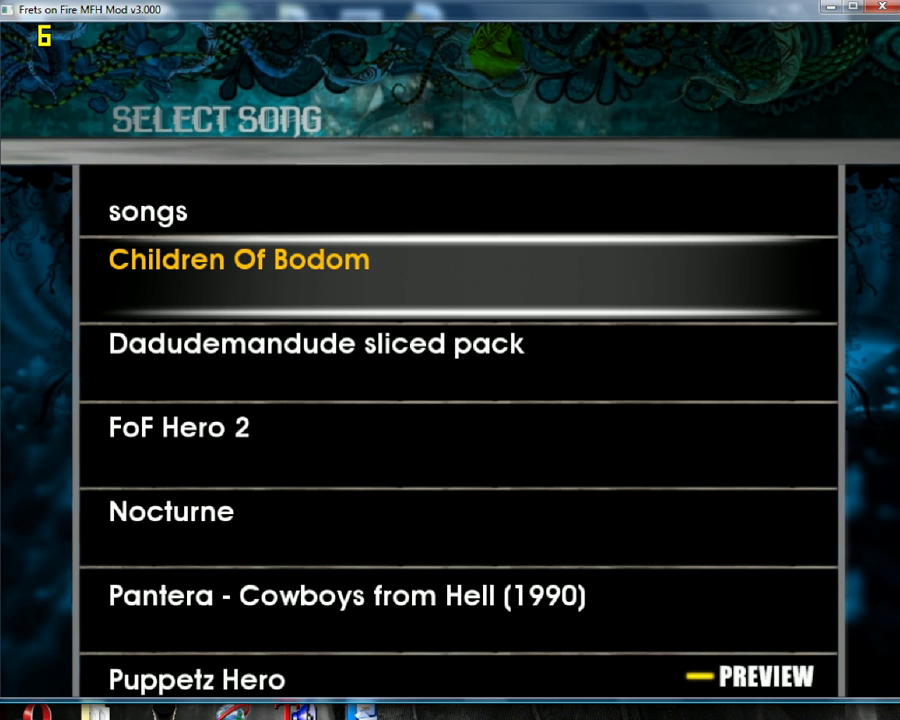
{"action": "key", "text": "Down"}
{"action": "key", "text": "Down"}
{"action": "key", "text": "Down"}
{"action": "key", "text": "Down"}
{"action": "key", "text": "Down"}
{"action": "key", "text": "Down"}
{"action": "key", "text": "Down"}
{"action": "key", "text": "Down"}
{"action": "key", "text": "Down"}
{"action": "key", "text": "Down"}
{"action": "key", "text": "Down"}
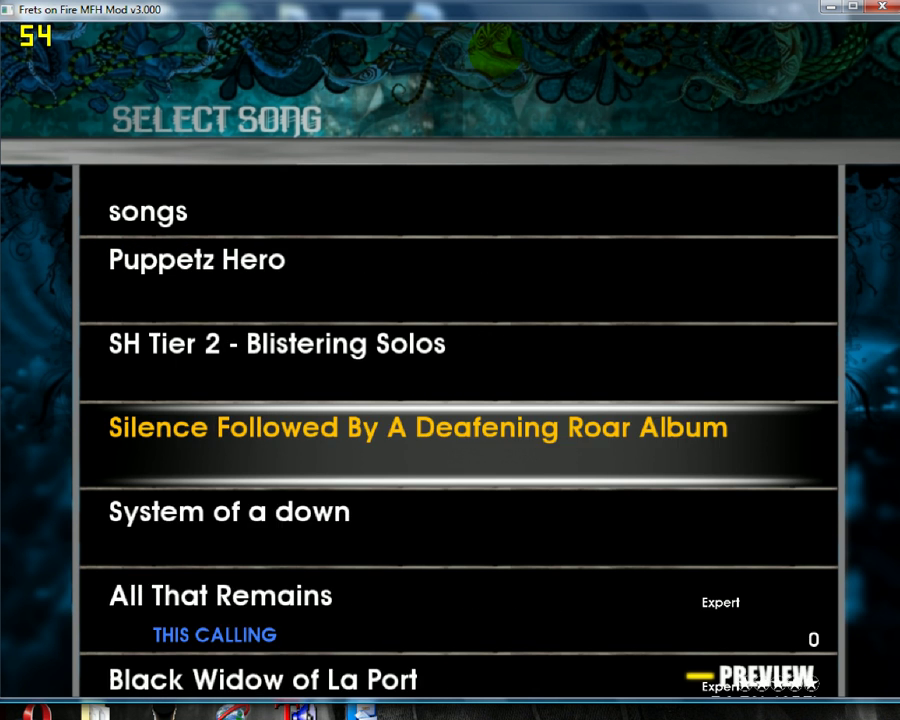
{"action": "key", "text": "Down"}
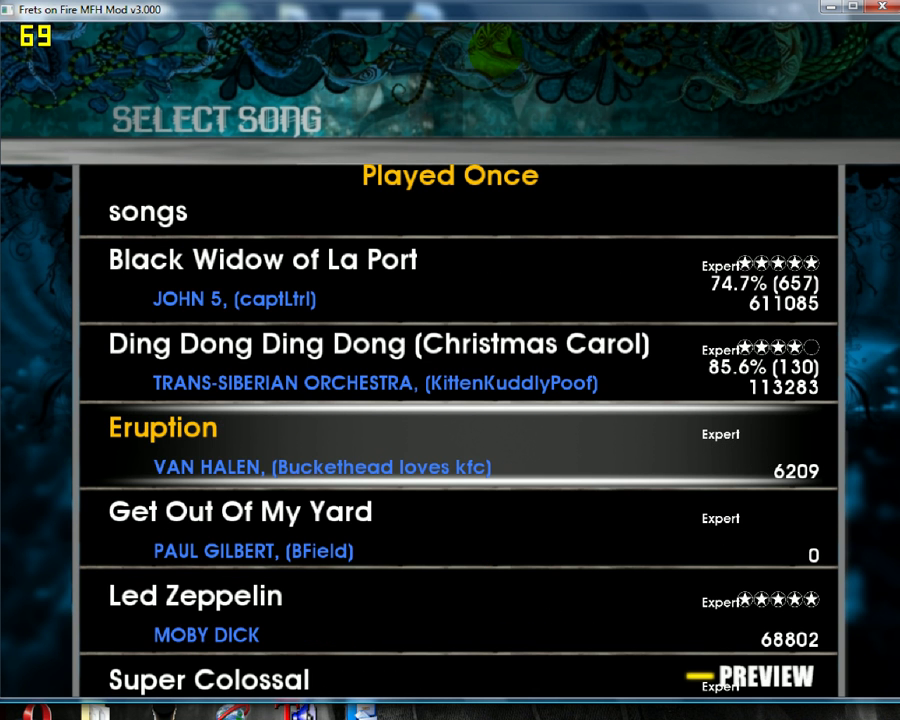
{"action": "key", "text": "Down"}
{"action": "key", "text": "Down"}
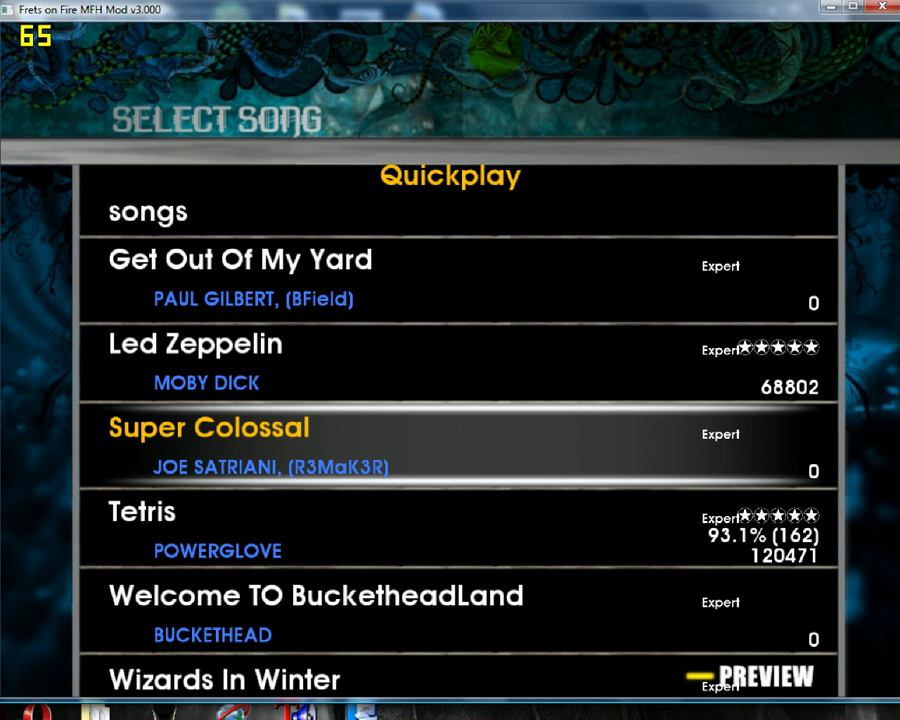
{"action": "key", "text": "Return"}
Start Super Colossal on Guitar at Expert and pause it during the countdown
{"action": "key", "text": "Return"}
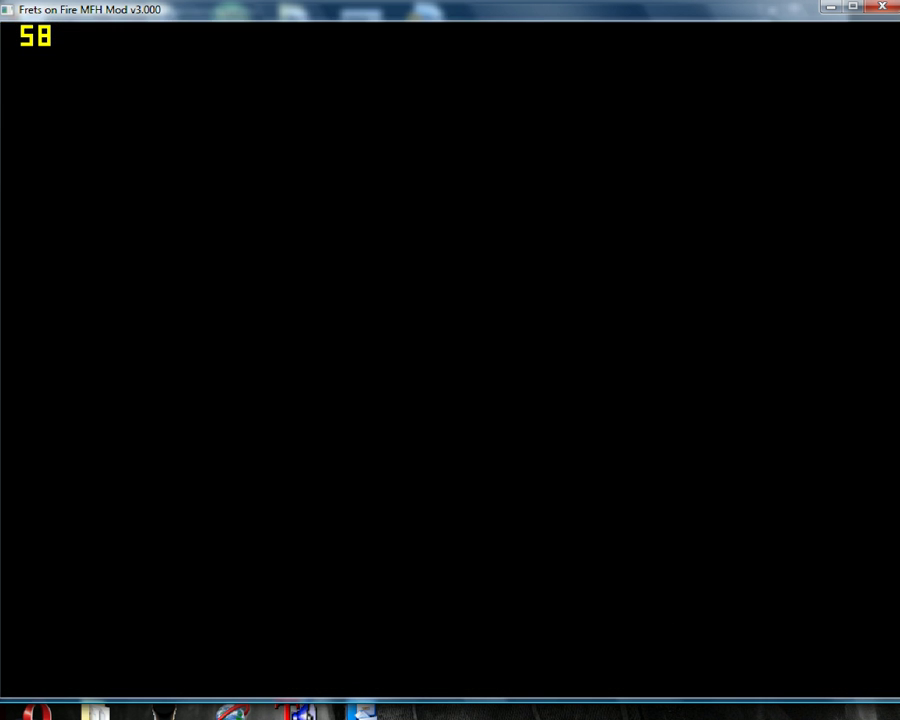
{"action": "key", "text": "Return"}
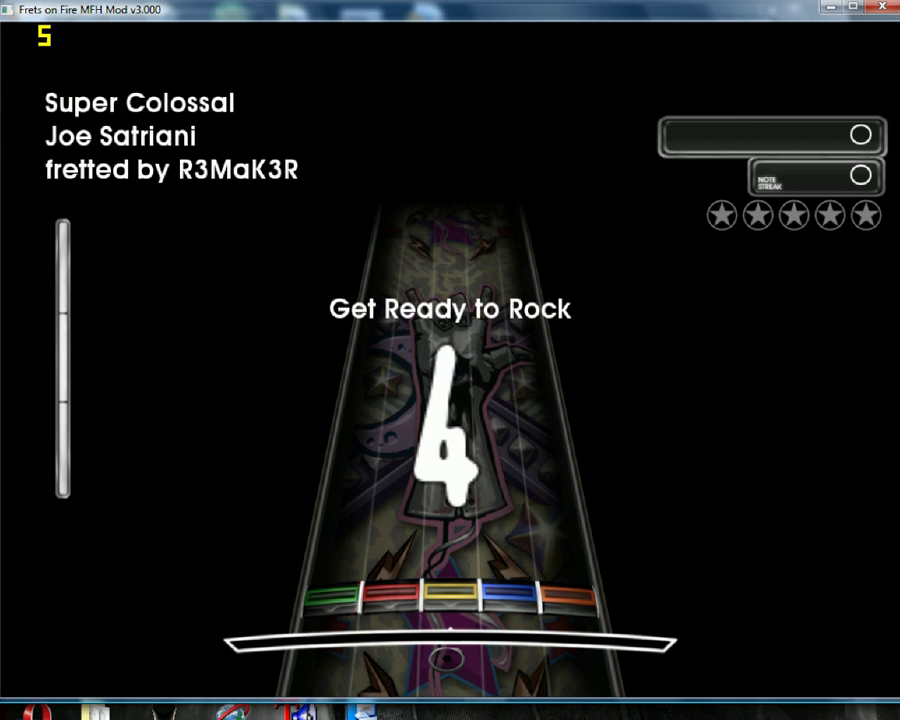
{"action": "key", "text": "Escape"}
{"action": "key", "text": "Down"}
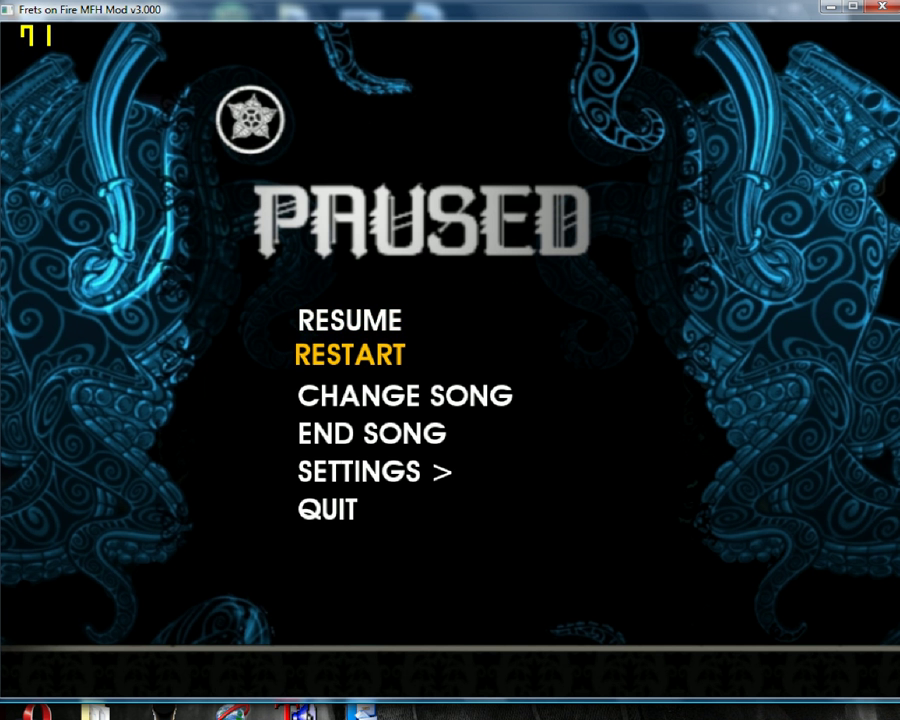
{"action": "key", "text": "Down"}
{"action": "key", "text": "Down"}
{"action": "key", "text": "Down"}
Set Enable Jurgen to Yes in the in-song settings and resume the song
{"action": "key", "text": "Return"}
{"action": "key", "text": "Down"}
{"action": "key", "text": "Down"}
{"action": "key", "text": "Down"}
{"action": "key", "text": "Down"}
{"action": "key", "text": "Down"}
{"action": "key", "text": "Down"}
{"action": "key", "text": "Down"}
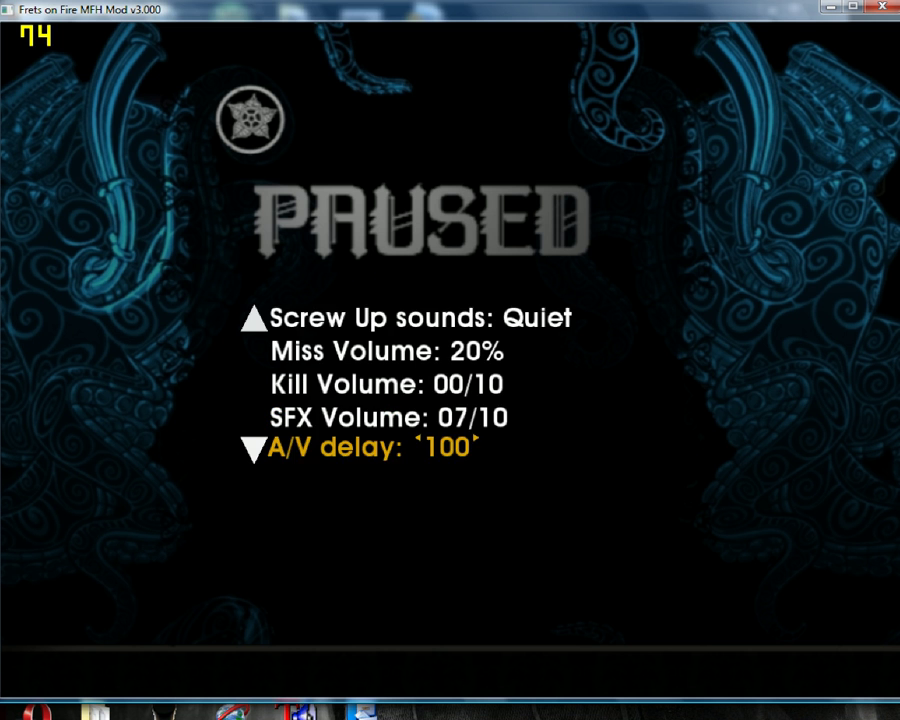
{"action": "key", "text": "Down"}
{"action": "key", "text": "Down"}
{"action": "key", "text": "Up"}
{"action": "key", "text": "Right"}
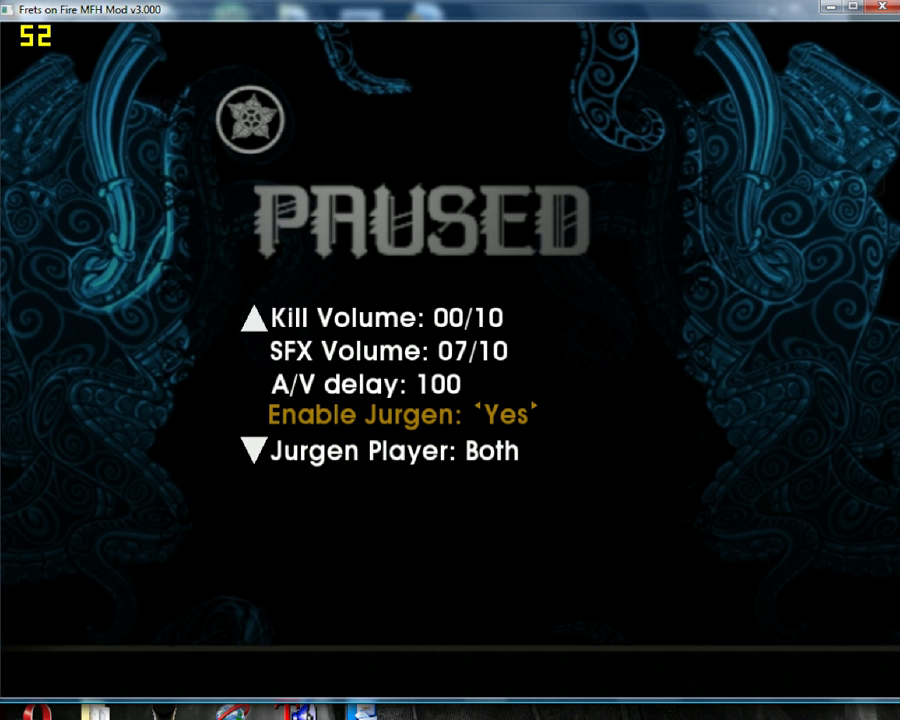
{"action": "key", "text": "Escape"}
{"action": "key", "text": "Up"}
{"action": "key", "text": "Up"}
{"action": "key", "text": "Up"}
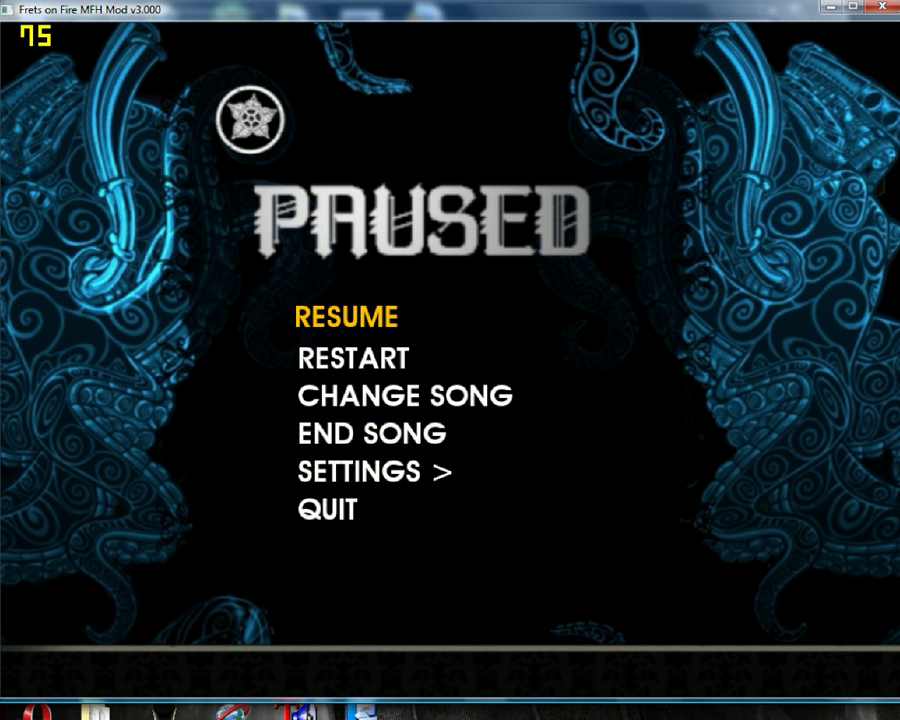
{"action": "key", "text": "Return"}
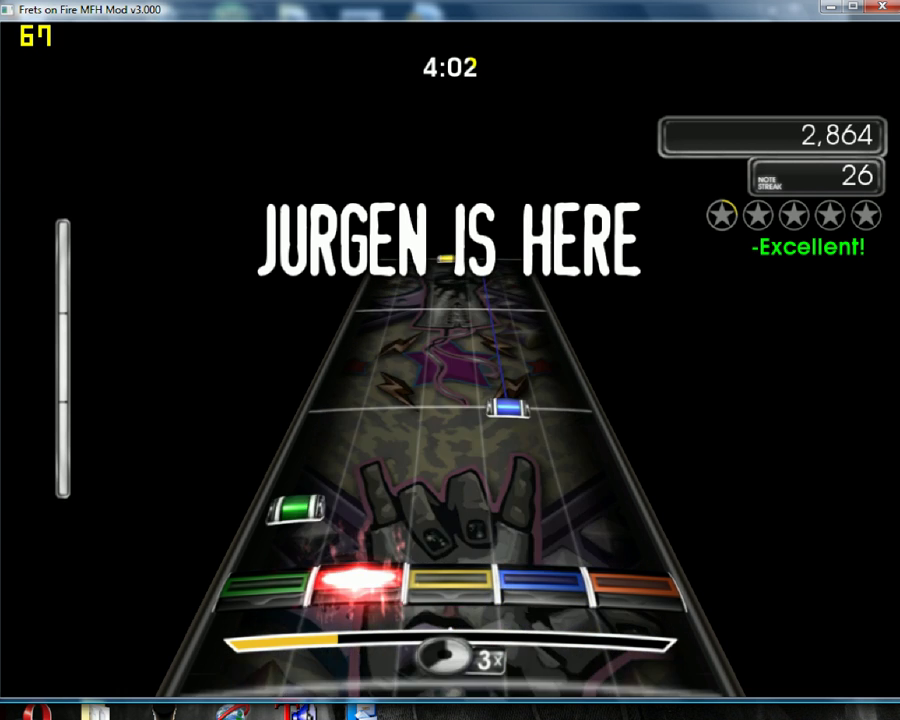
Pause Super Colossal and quit back to the main menu
{"action": "key", "text": "Escape"}
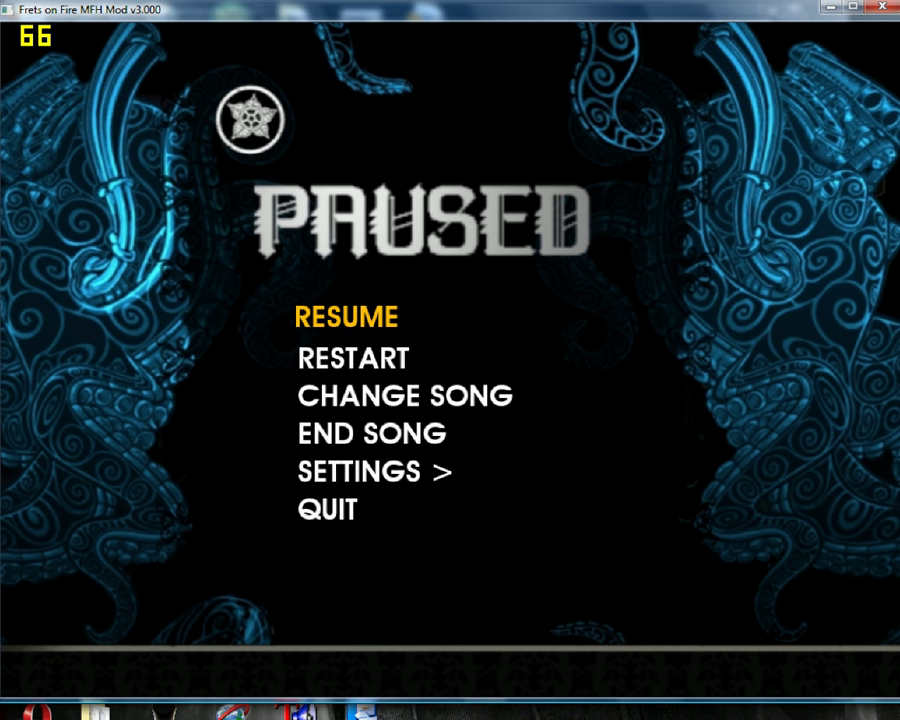
{"action": "key", "text": "Down"}
{"action": "key", "text": "Down"}
Open the game options and move through the categories to Fretboard Settings
{"action": "key", "text": "Down"}
{"action": "key", "text": "Down"}
{"action": "key", "text": "Down"}
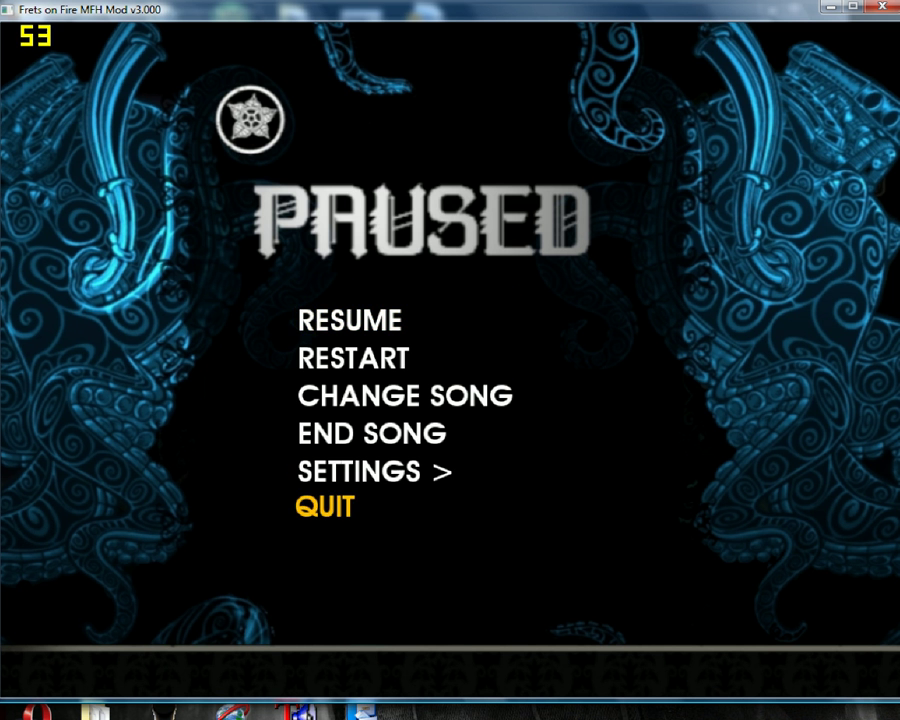
{"action": "key", "text": "Return"}
{"action": "key", "text": "Down"}
{"action": "key", "text": "Down"}
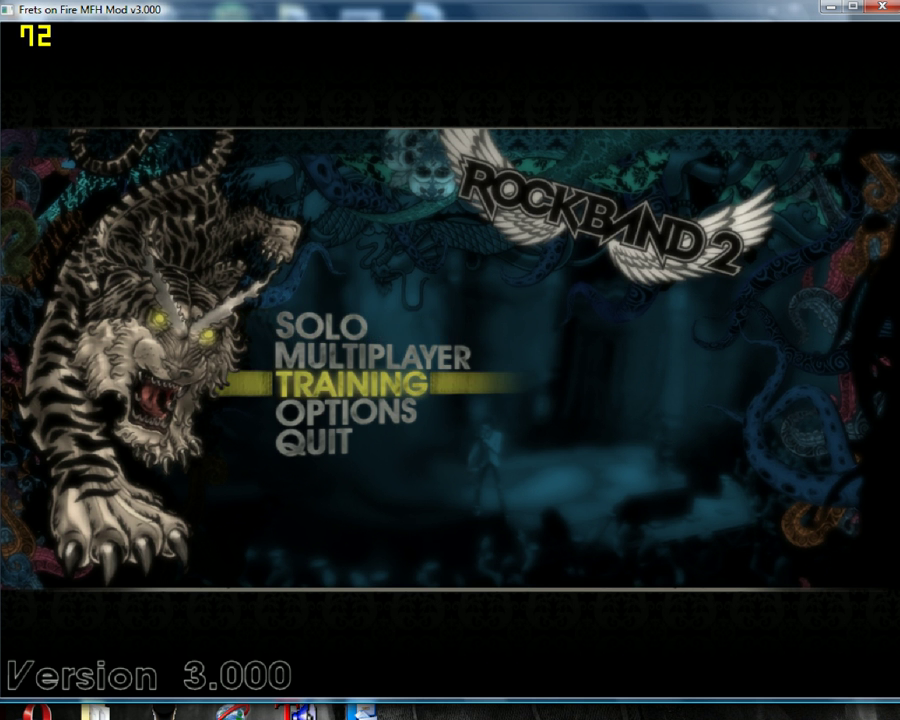
{"action": "key", "text": "Down"}
{"action": "key", "text": "Return"}
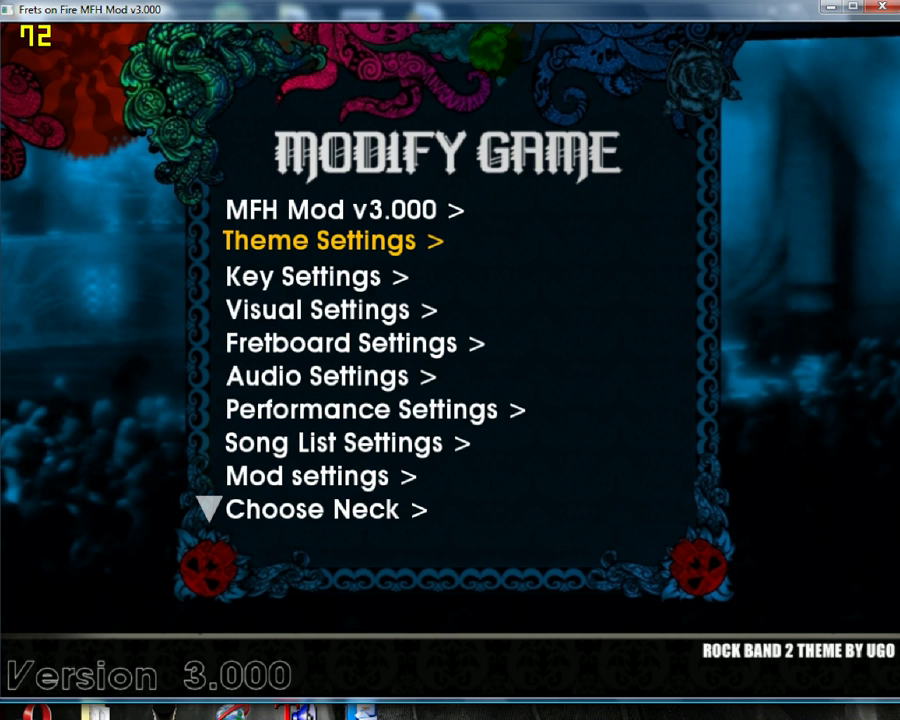
{"action": "key", "text": "Down"}
{"action": "key", "text": "Down"}
{"action": "key", "text": "Down"}
{"action": "key", "text": "Down"}
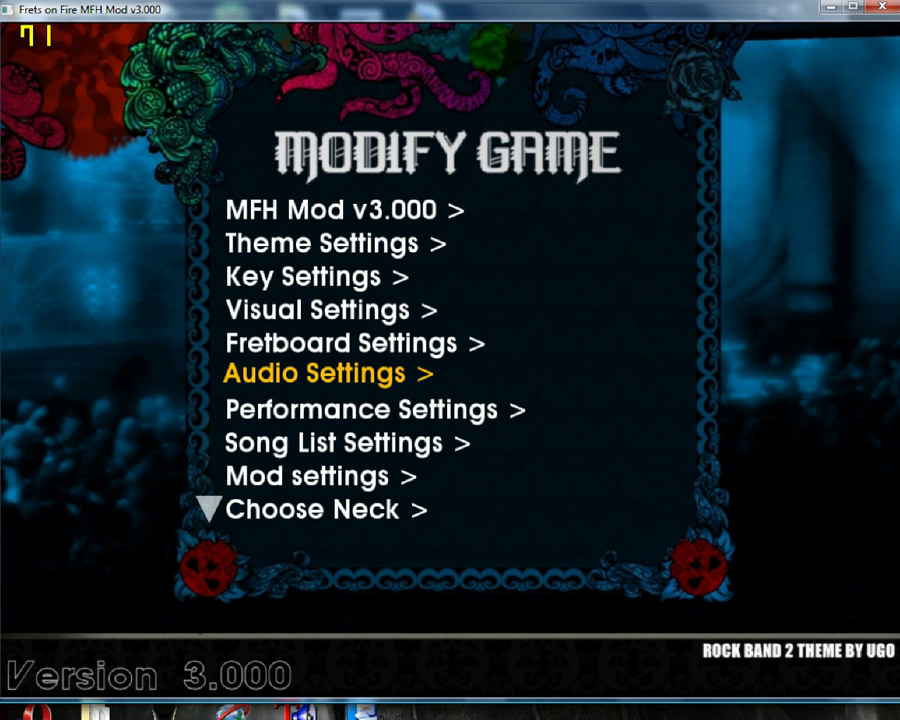
{"action": "key", "text": "Down"}
{"action": "key", "text": "Down"}
{"action": "key", "text": "Up"}
{"action": "key", "text": "Up"}
{"action": "key", "text": "Up"}
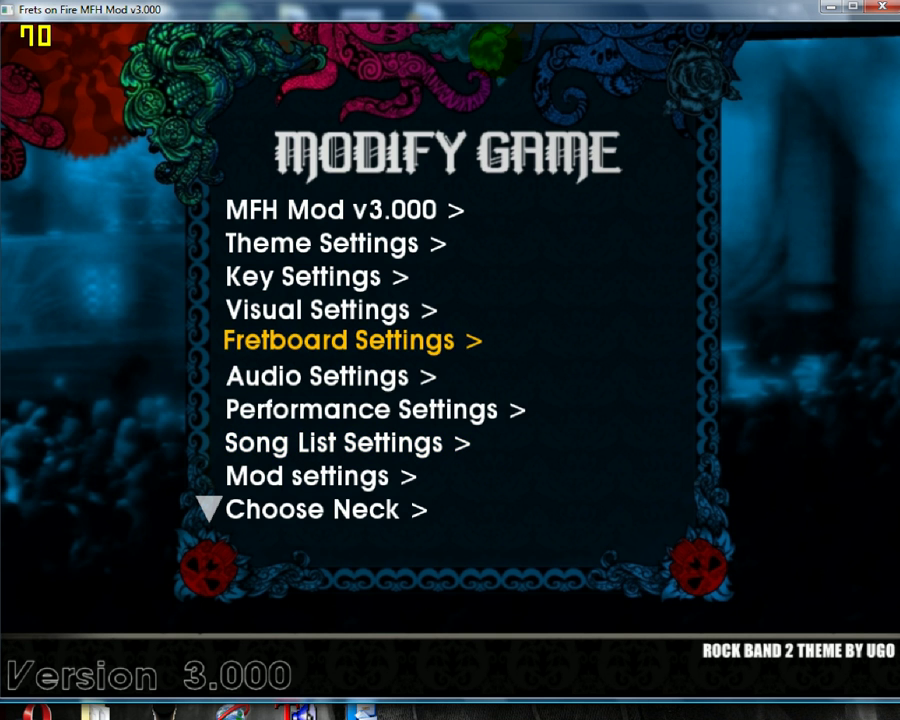
Open Fretboard Settings, back out to the main menu, and reopen them
{"action": "key", "text": "Return"}
{"action": "key", "text": "Up"}
{"action": "key", "text": "Up"}
{"action": "key", "text": "Up"}
{"action": "key", "text": "Up"}
{"action": "key", "text": "Up"}
{"action": "key", "text": "Up"}
{"action": "key", "text": "Up"}
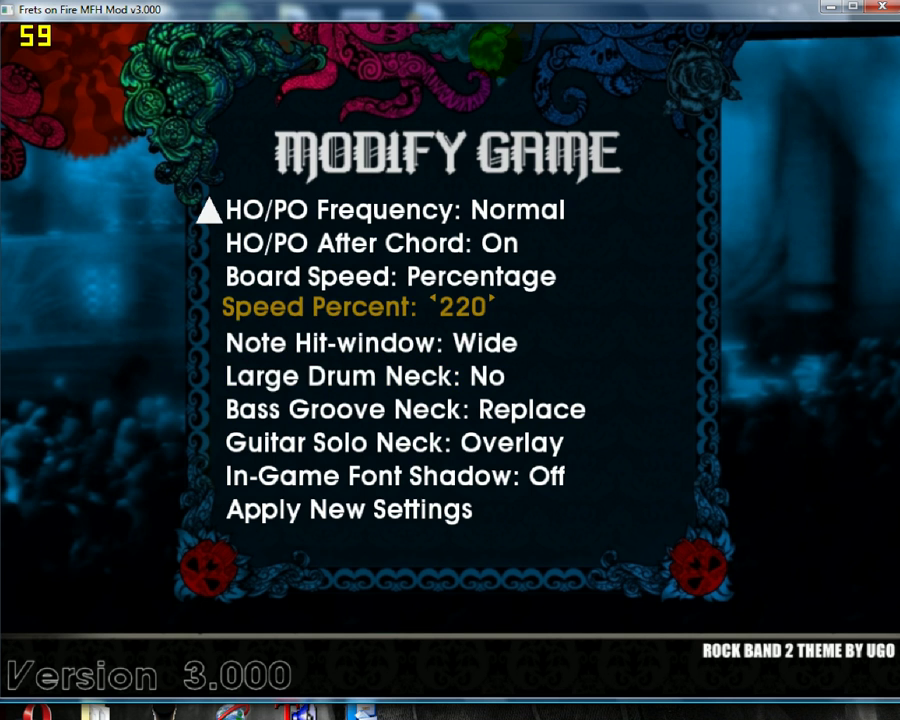
{"action": "key", "text": "Escape"}
{"action": "key", "text": "Escape"}
{"action": "key", "text": "Return"}
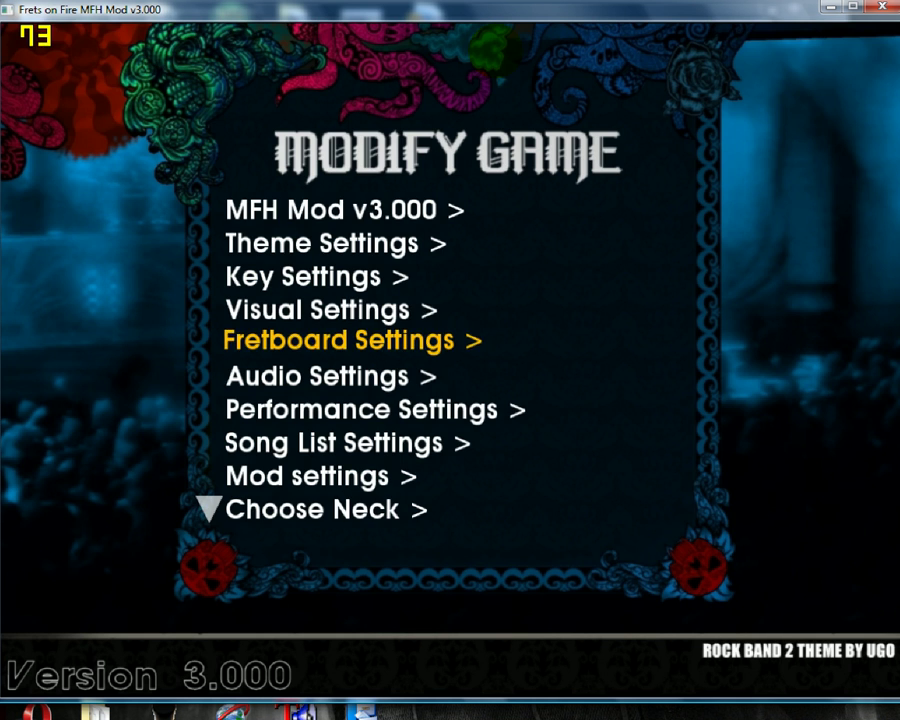
{"action": "key", "text": "Return"}
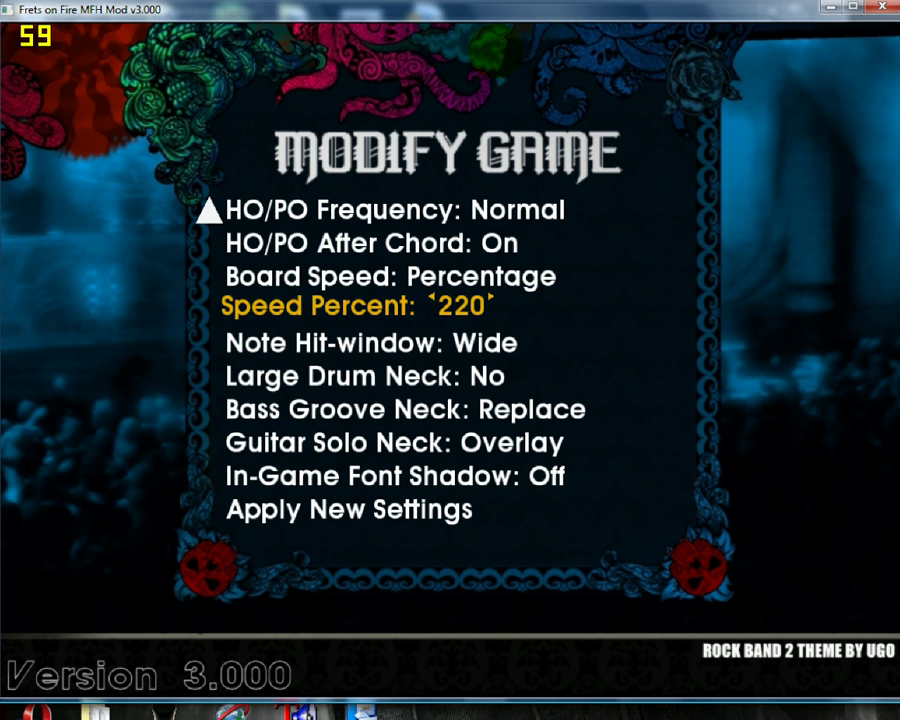
Browse the fretboard options, returning Point Of View to Rock Band, down to Speed Percent 220
{"action": "key", "text": "Down"}
{"action": "key", "text": "Down"}
{"action": "key", "text": "Down"}
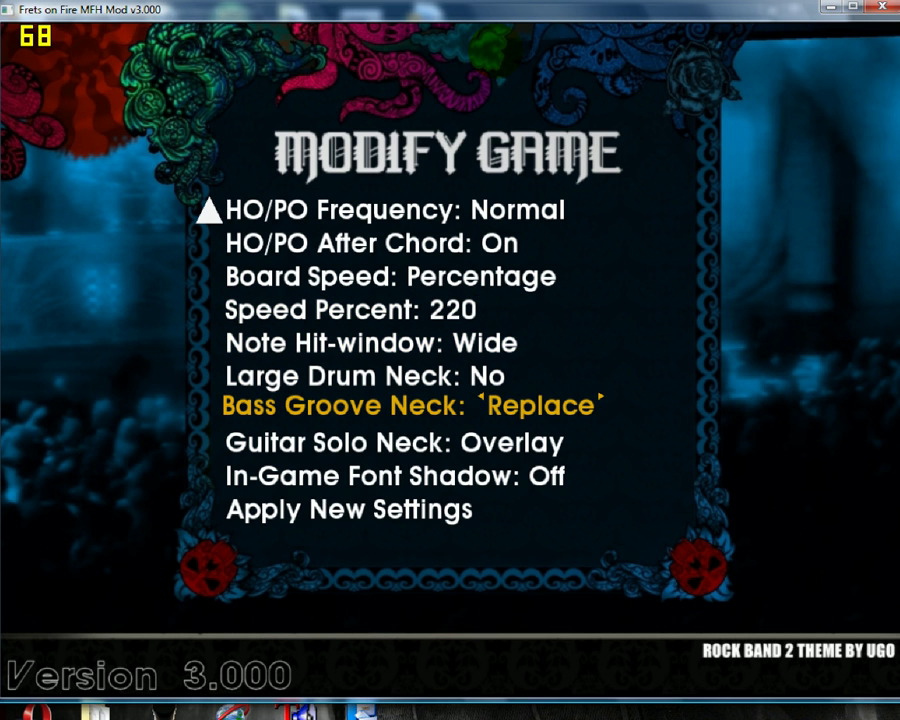
{"action": "key", "text": "Down"}
{"action": "key", "text": "Up"}
{"action": "key", "text": "Up"}
{"action": "key", "text": "Up"}
{"action": "key", "text": "Up"}
{"action": "key", "text": "Up"}
{"action": "key", "text": "Up"}
{"action": "key", "text": "Down"}
{"action": "key", "text": "Down"}
{"action": "key", "text": "Down"}
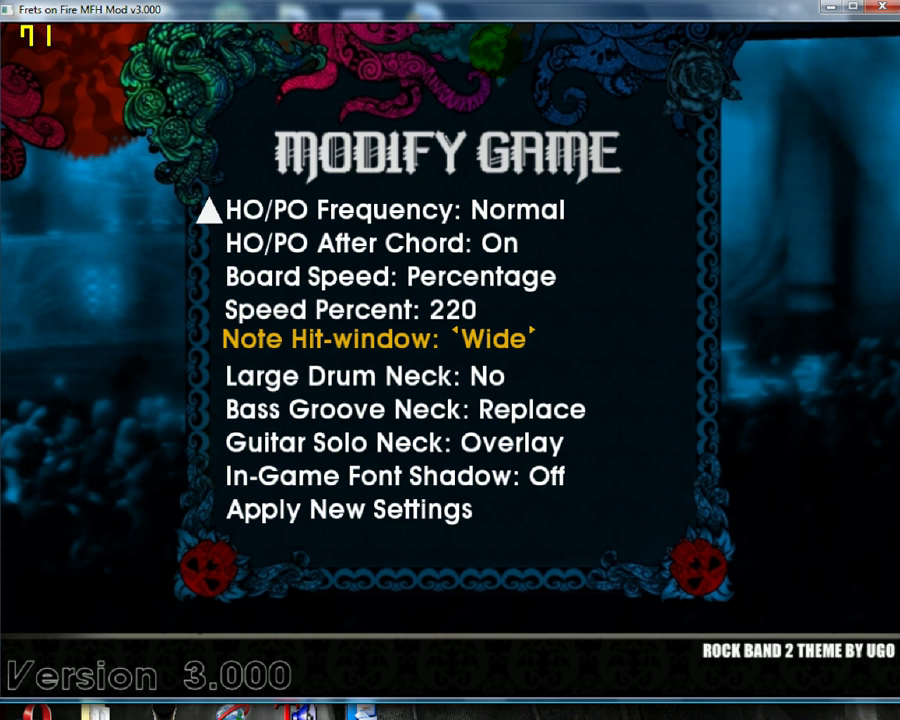
{"action": "key", "text": "Up"}
{"action": "key", "text": "Up"}
{"action": "key", "text": "Up"}
{"action": "key", "text": "Up"}
{"action": "key", "text": "Up"}
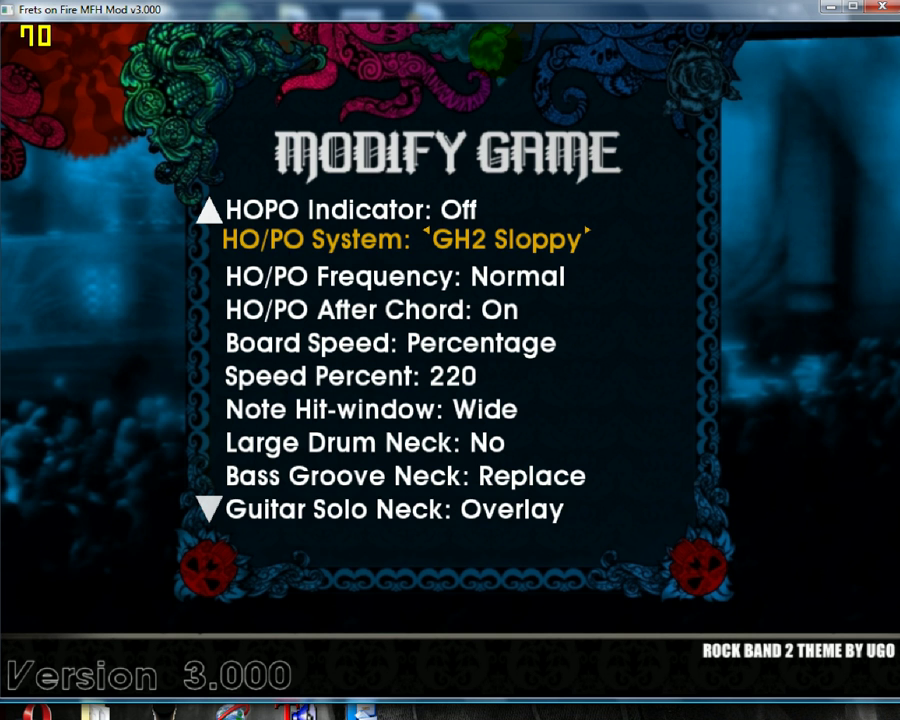
{"action": "key", "text": "Down"}
{"action": "key", "text": "Up"}
{"action": "key", "text": "Up"}
{"action": "key", "text": "Up"}
{"action": "key", "text": "Up"}
{"action": "key", "text": "Up"}
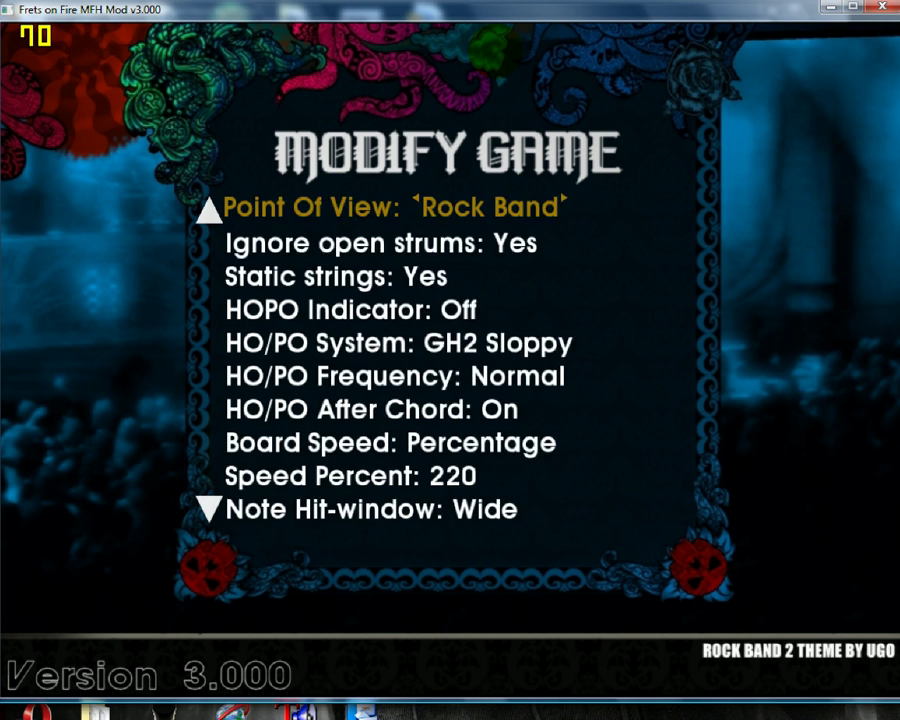
{"action": "key", "text": "Up"}
{"action": "key", "text": "Up"}
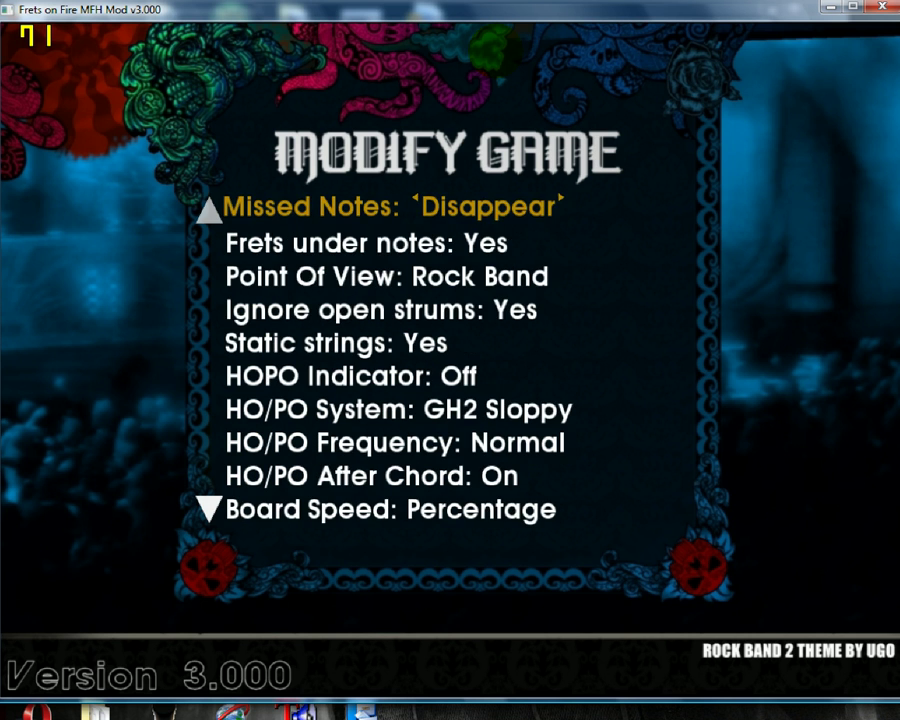
{"action": "key", "text": "Up"}
{"action": "key", "text": "Down"}
{"action": "key", "text": "Down"}
{"action": "key", "text": "Down"}
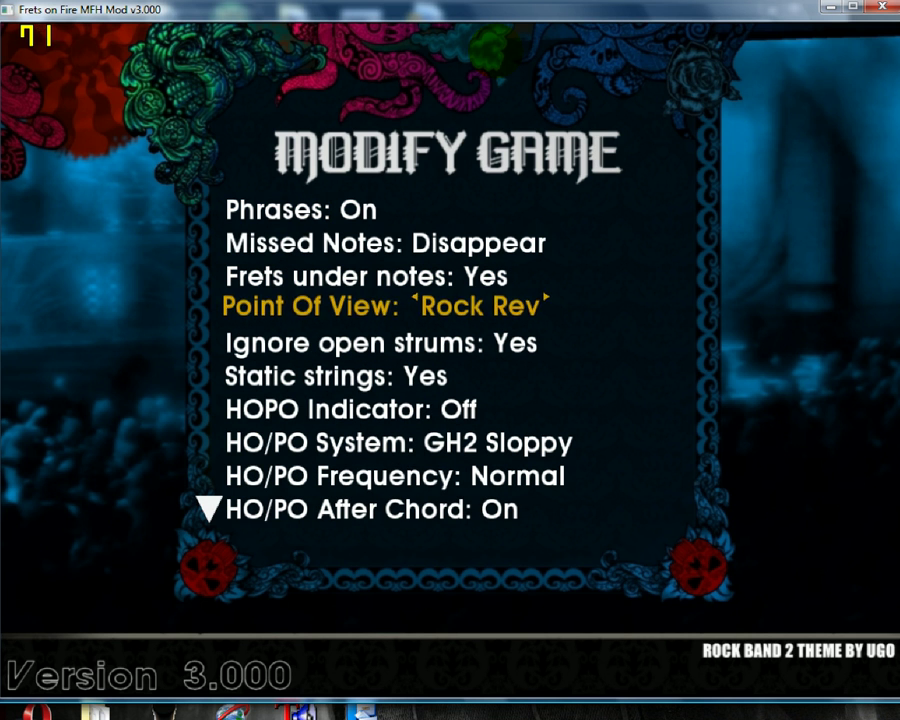
{"action": "key", "text": "Right"}
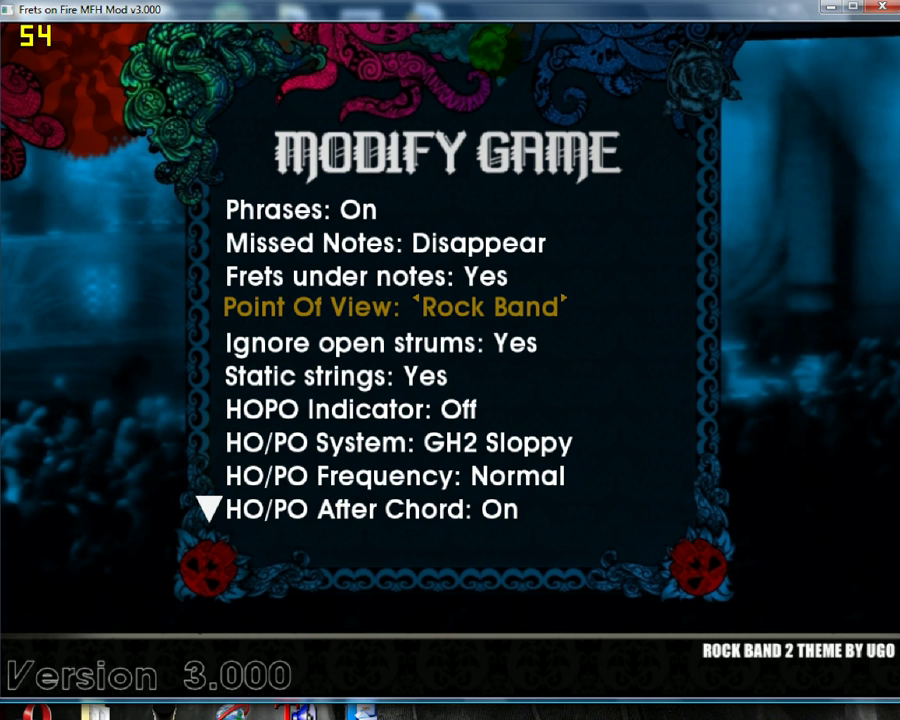
{"action": "key", "text": "Down"}
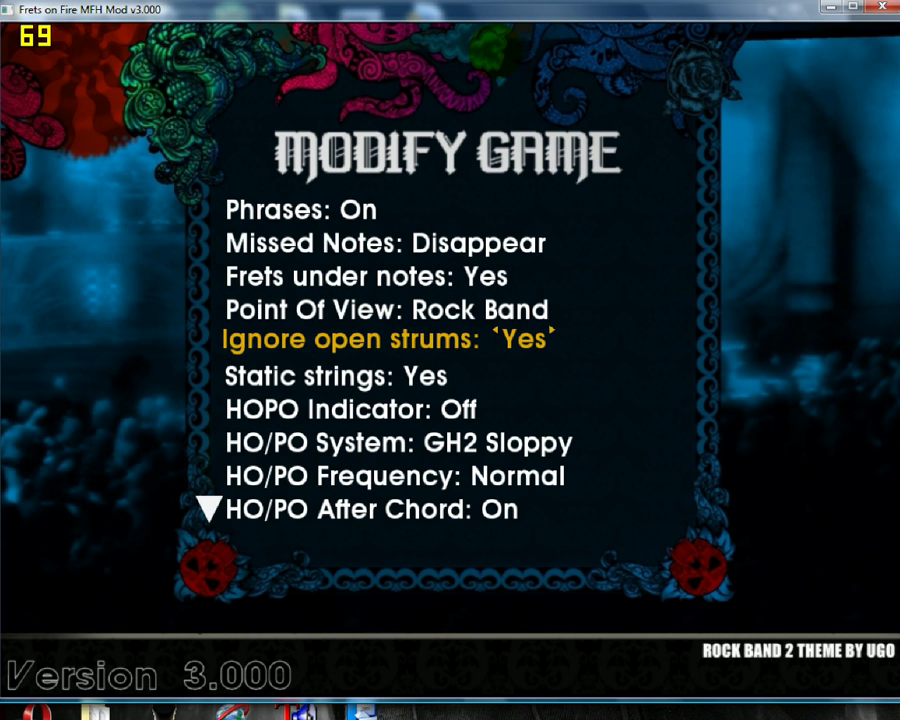
{"action": "key", "text": "Down"}
{"action": "key", "text": "Down"}
{"action": "key", "text": "Down"}
{"action": "key", "text": "Down"}
{"action": "key", "text": "Down"}
{"action": "key", "text": "Down"}
{"action": "key", "text": "Down"}
{"action": "key", "text": "Down"}
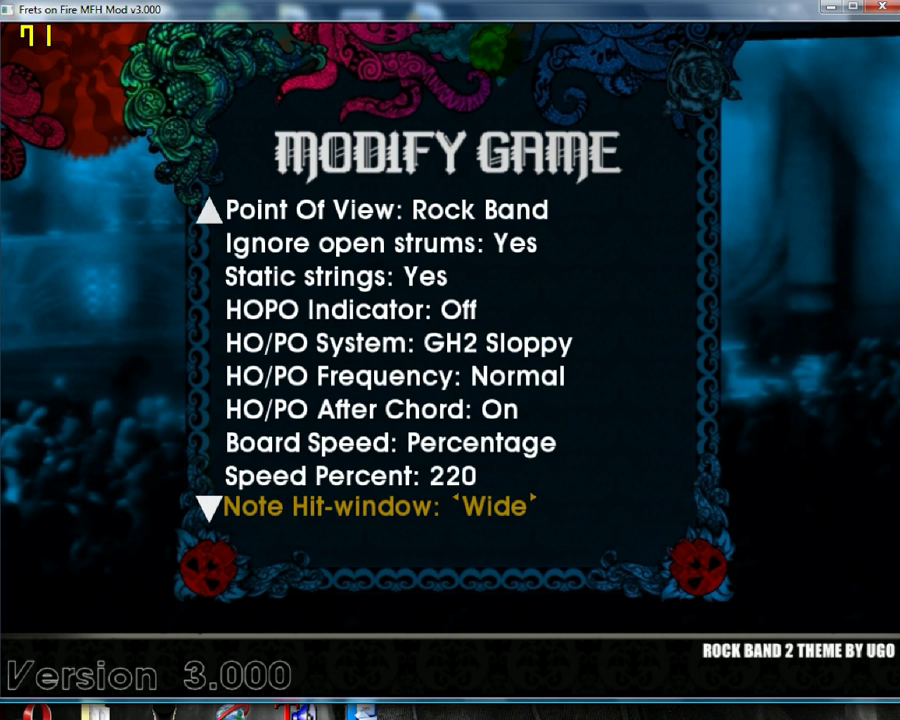